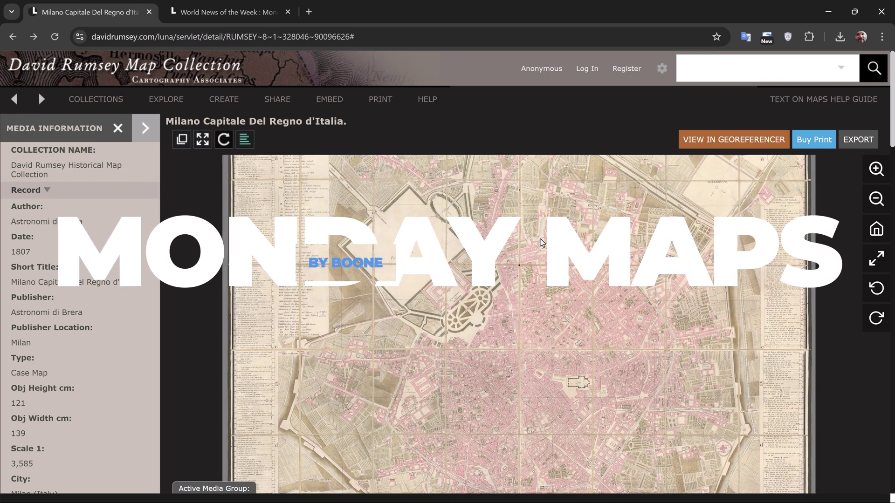
# Examine the 1807 Milan map's street detail around the Castello and the city centre, returning to the full sheet.
pyautogui.scroll(2, 540, 242)
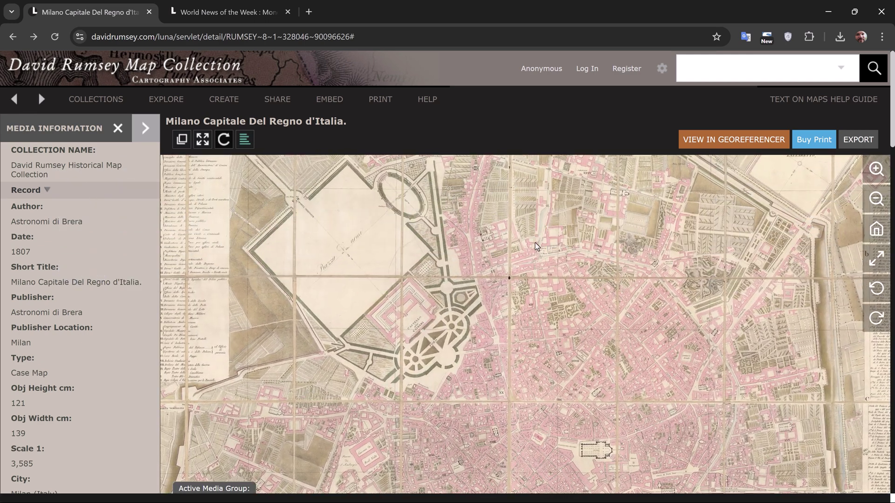
pyautogui.moveTo(537, 240); pyautogui.dragTo(527, 273)
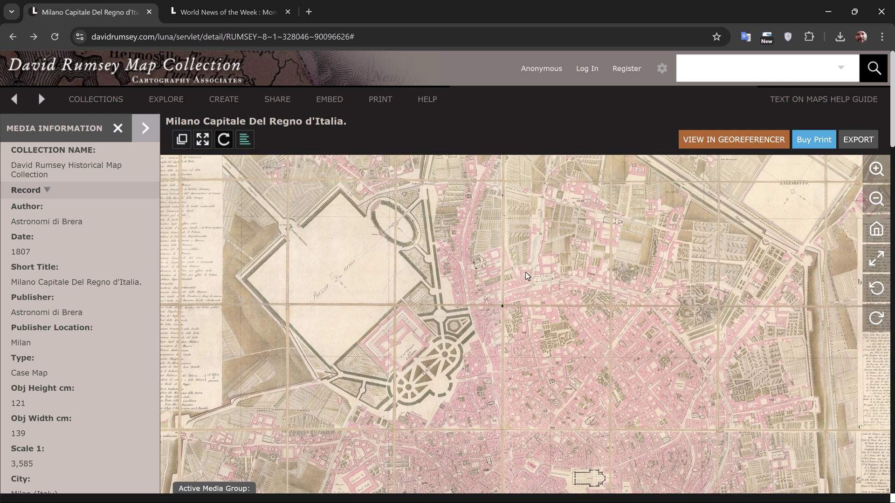
pyautogui.scroll(4, 410, 312)
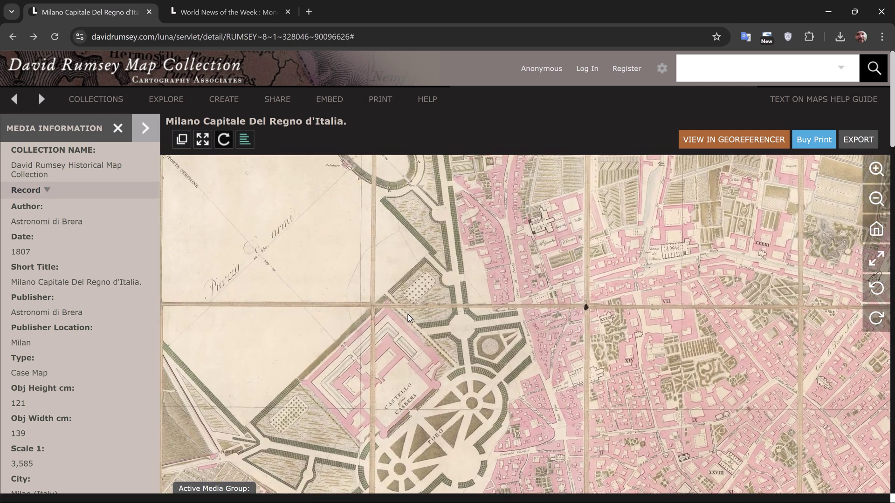
pyautogui.moveTo(409, 281); pyautogui.dragTo(456, 234)
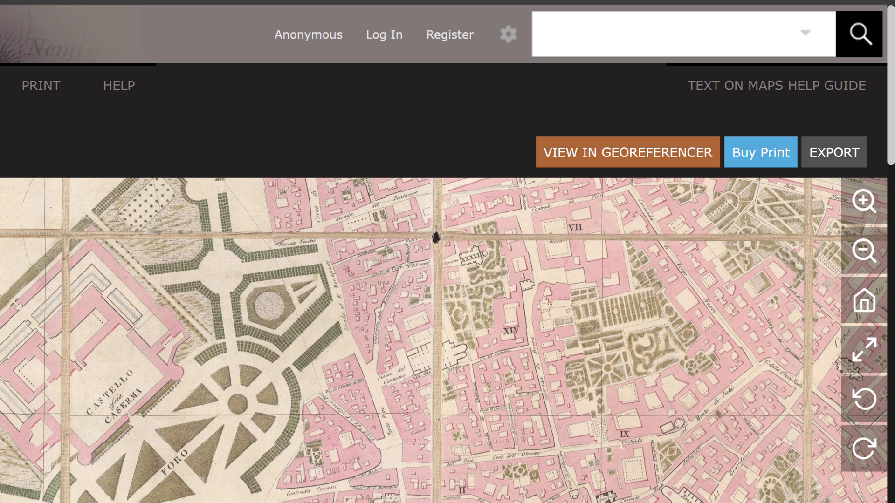
pyautogui.scroll(-4, 344, 502)
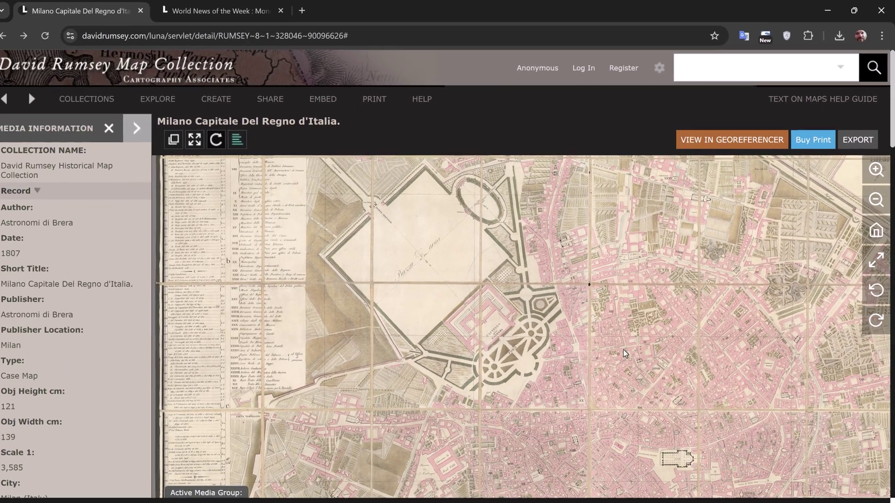
pyautogui.moveTo(623, 350); pyautogui.dragTo(565, 308)
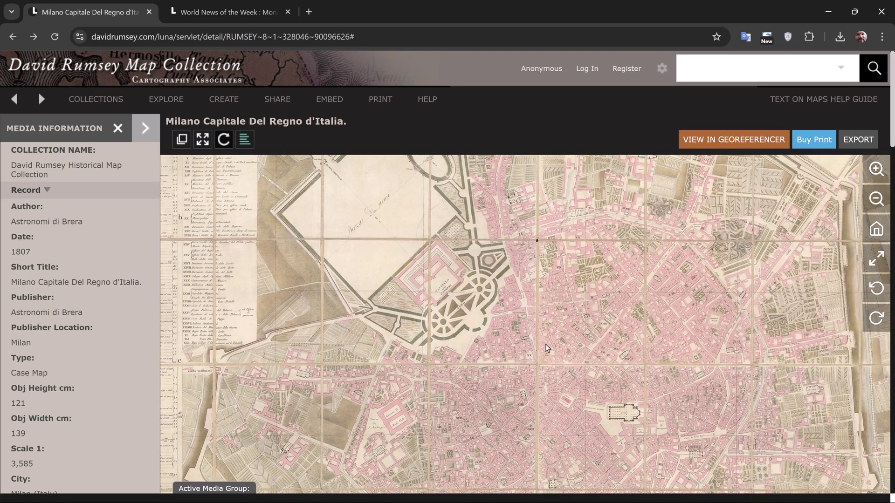
pyautogui.scroll(-1, 546, 348)
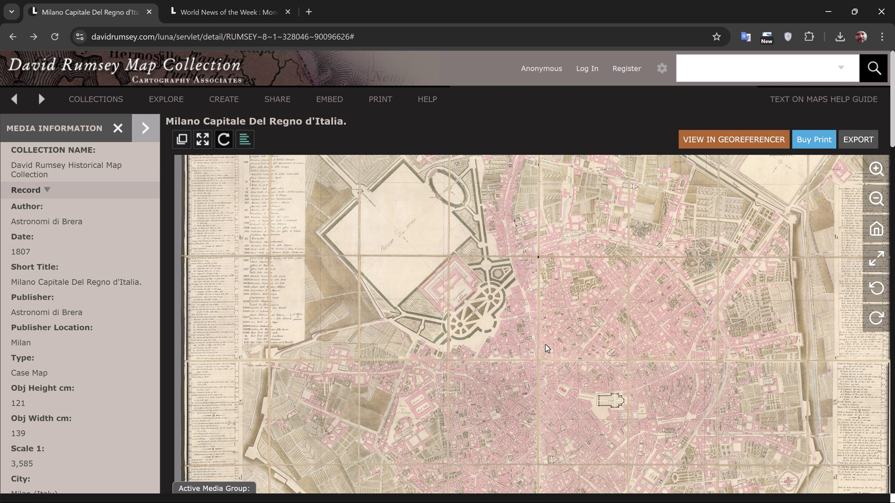
pyautogui.scroll(-3, 545, 345)
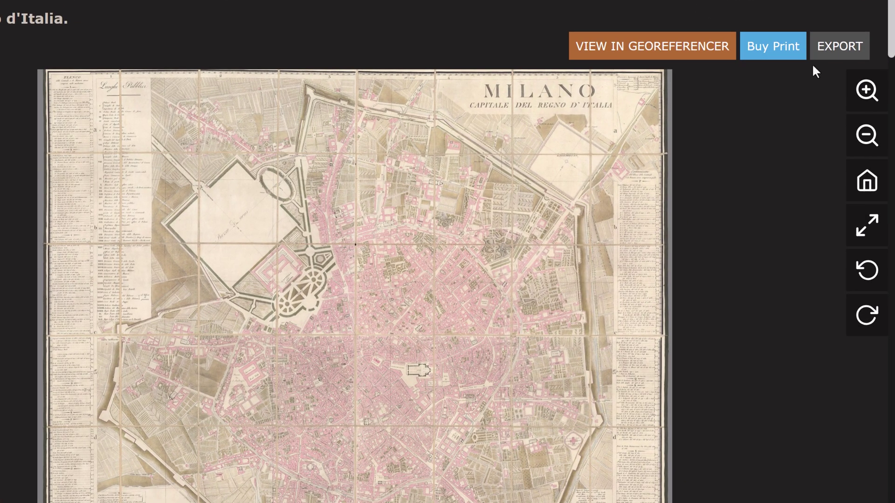
# Check the export sizes offered for the Milan map and inspect the streets around the Duomo up close.
pyautogui.click(824, 52)
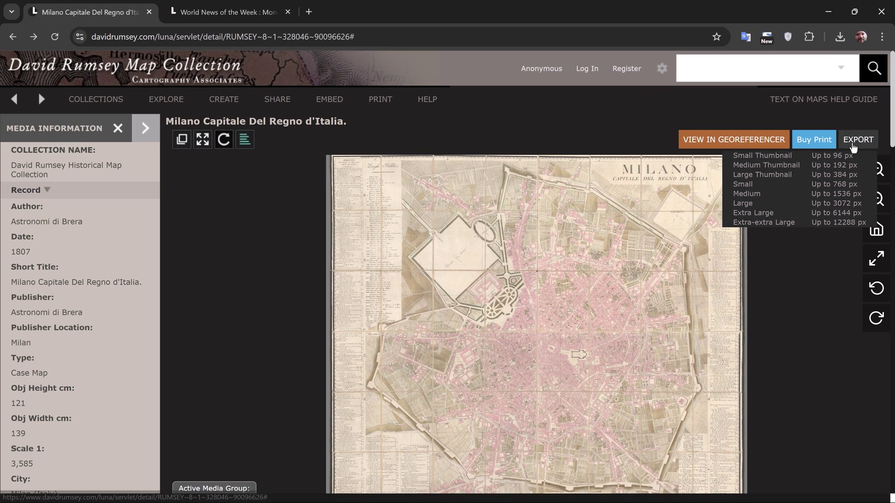
pyautogui.click(833, 53)
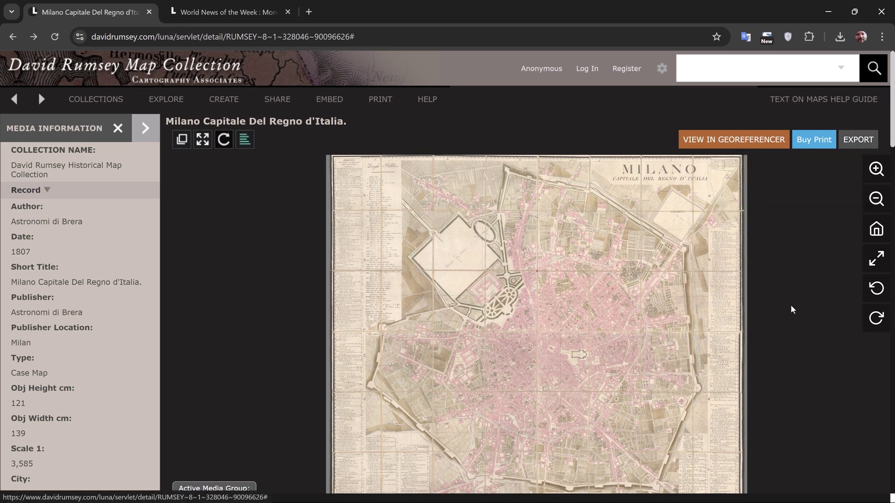
pyautogui.scroll(5, 531, 321)
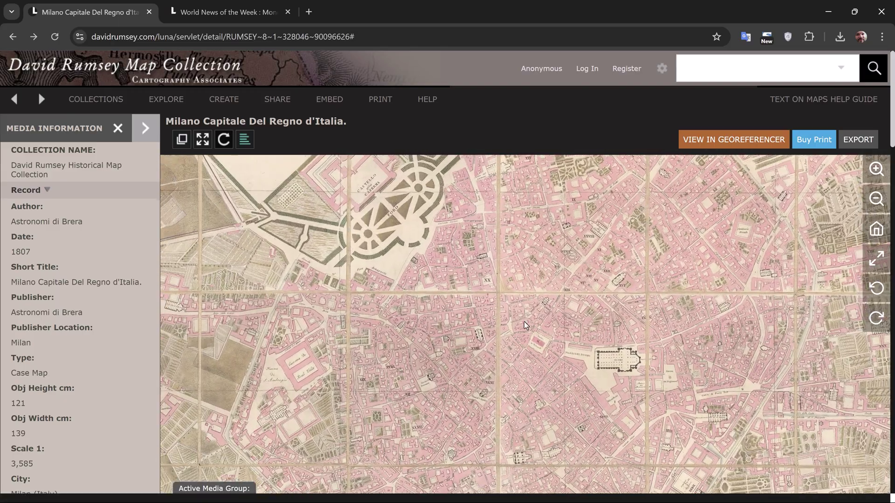
pyautogui.scroll(5, 528, 320)
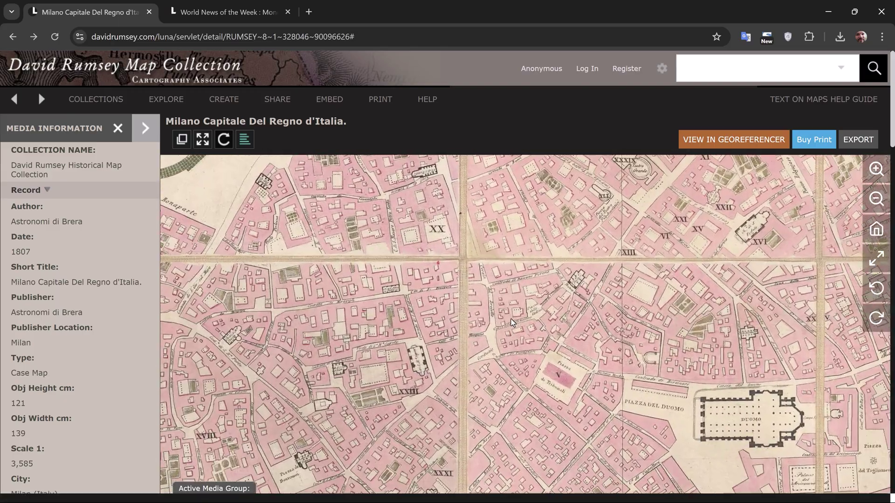
pyautogui.scroll(5, 511, 321)
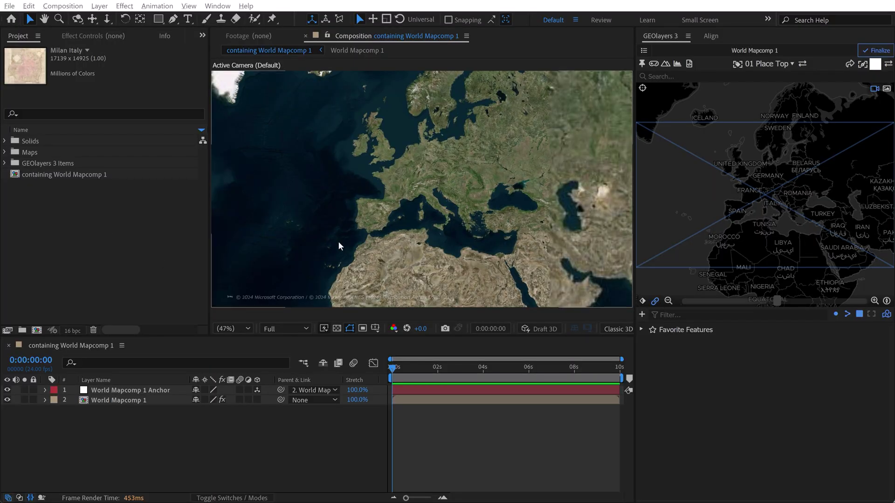
# In After Effects, add the Milan Italy image from the Maps folder as the top layer and position it with the Duomo in view.
pyautogui.click(5, 152)
pyautogui.moveTo(27, 176); pyautogui.dragTo(119, 387)
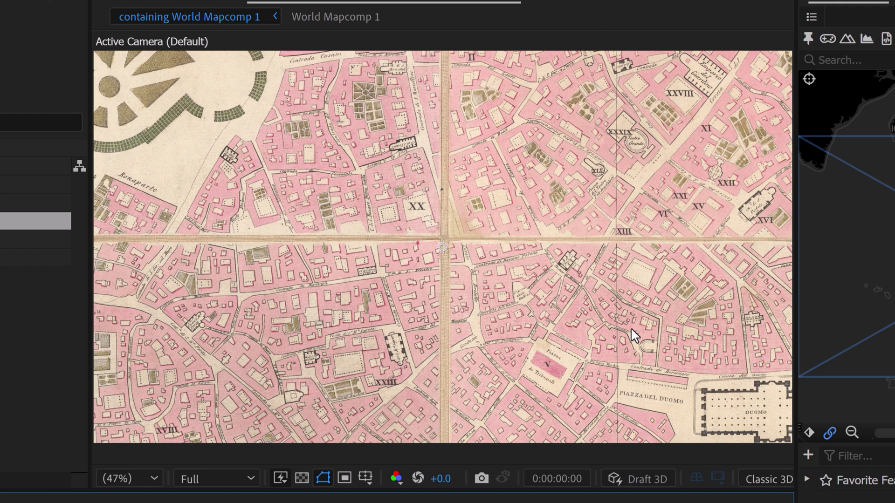
pyautogui.moveTo(569, 309); pyautogui.dragTo(464, 244)
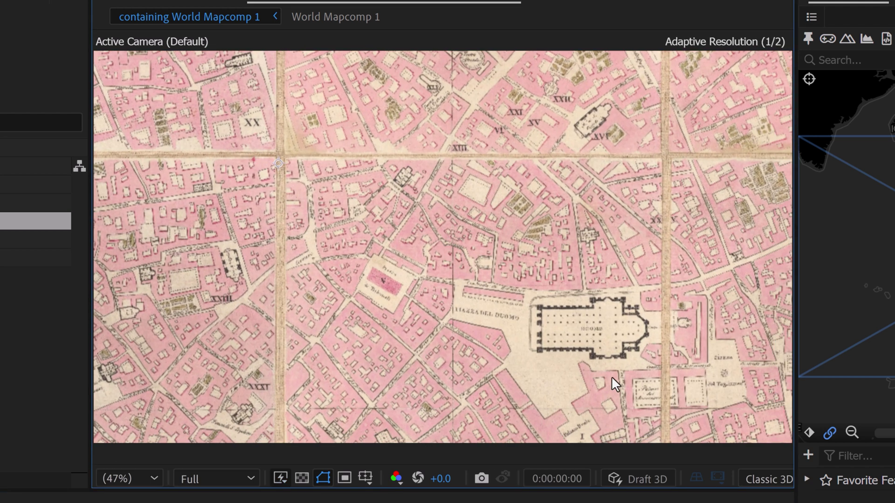
pyautogui.scroll(3, 609, 374)
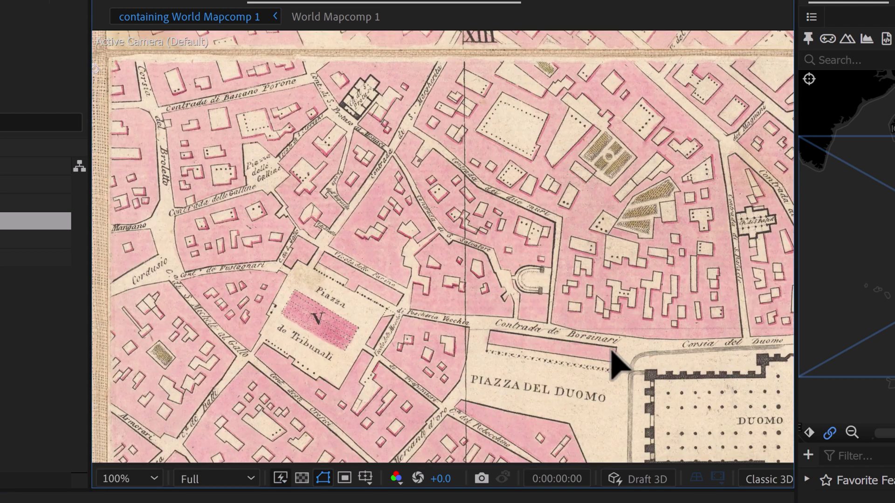
pyautogui.moveTo(619, 363); pyautogui.dragTo(379, 254)
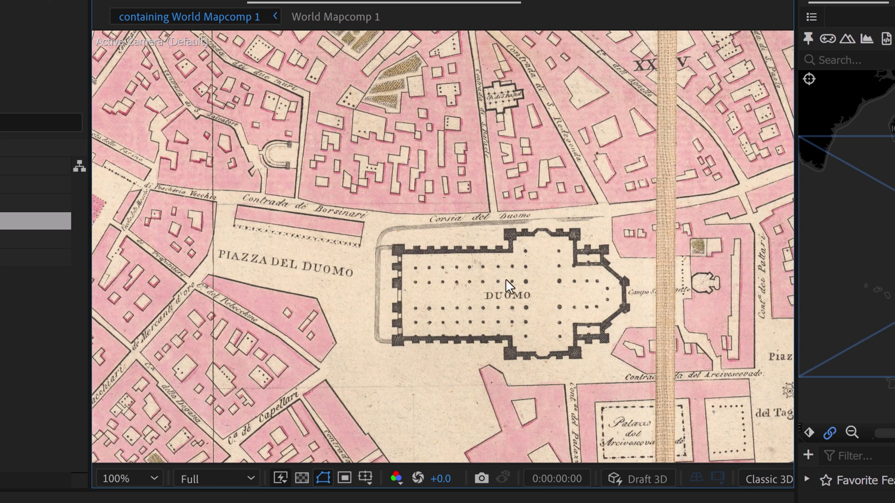
pyautogui.press(',')
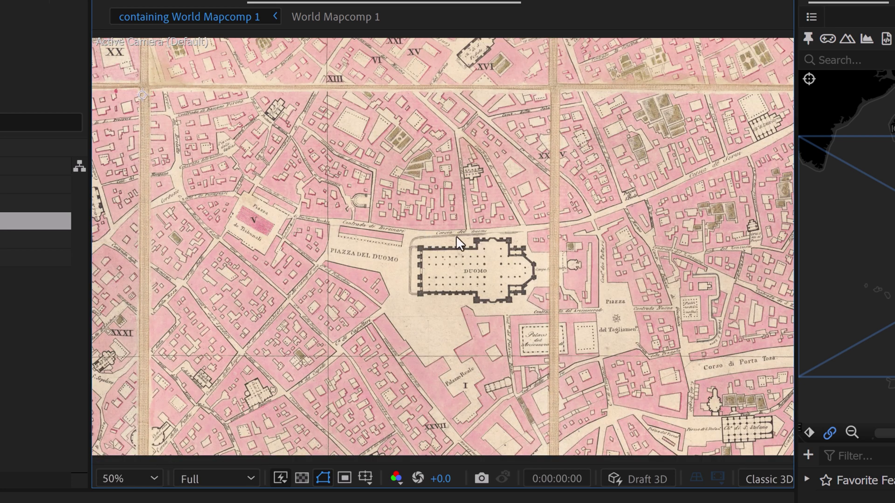
pyautogui.moveTo(421, 194); pyautogui.dragTo(470, 248)
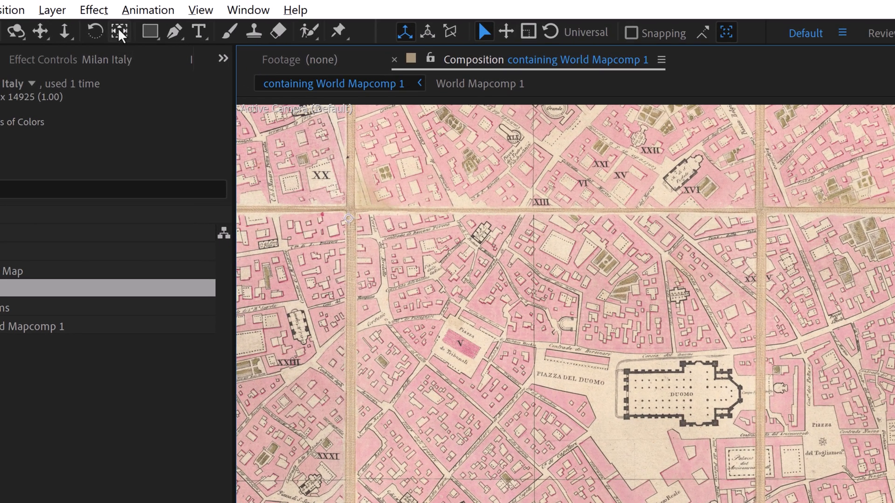
# Move the Milan Italy layer's anchor point to the Duomo's lower-left corner with the Pan Behind tool.
pyautogui.click(119, 28)
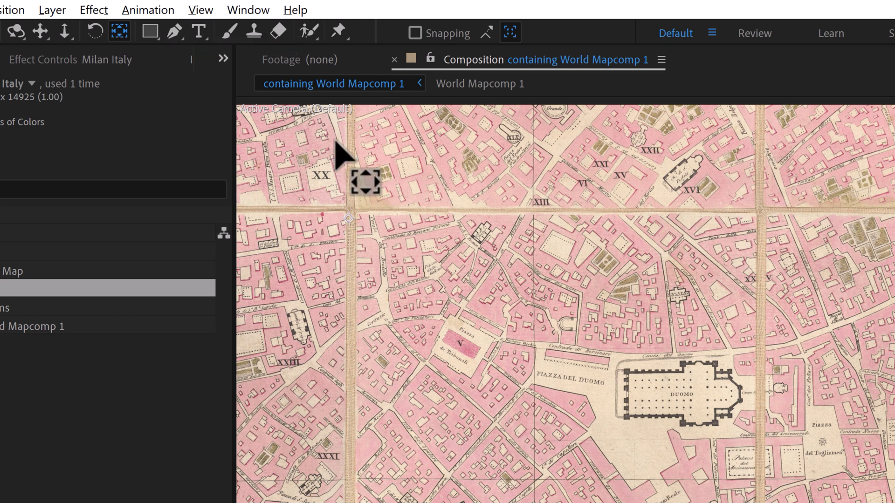
pyautogui.moveTo(348, 217); pyautogui.dragTo(393, 304)
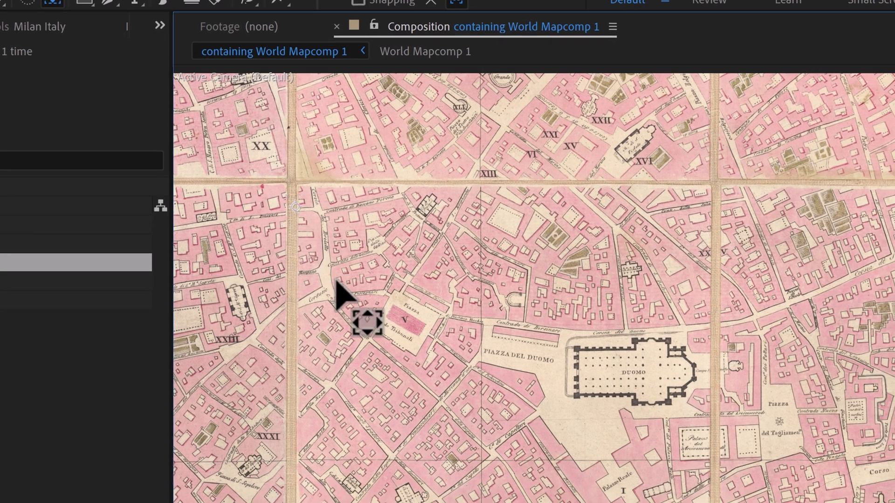
pyautogui.moveTo(336, 279); pyautogui.dragTo(579, 373)
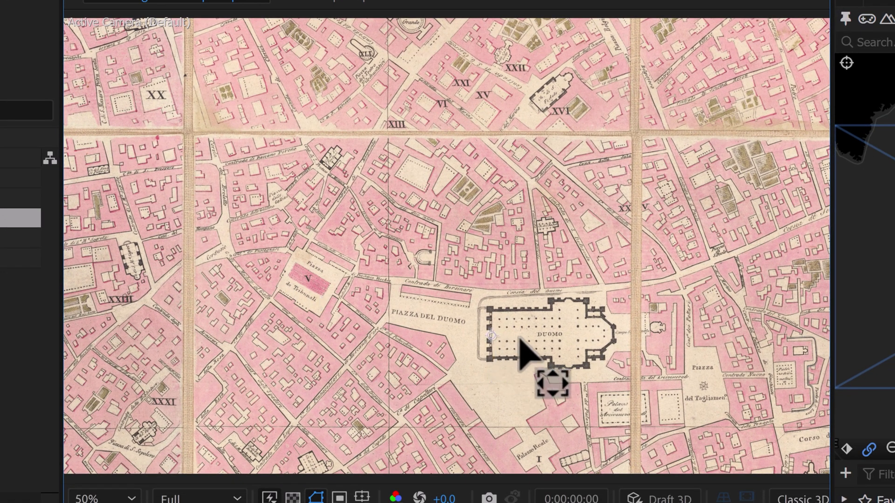
pyautogui.press('/')
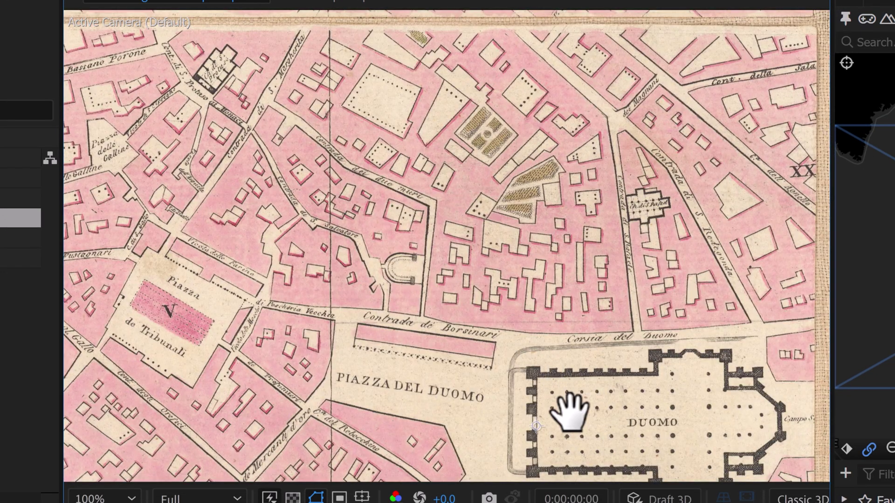
pyautogui.moveTo(573, 409); pyautogui.dragTo(517, 262)
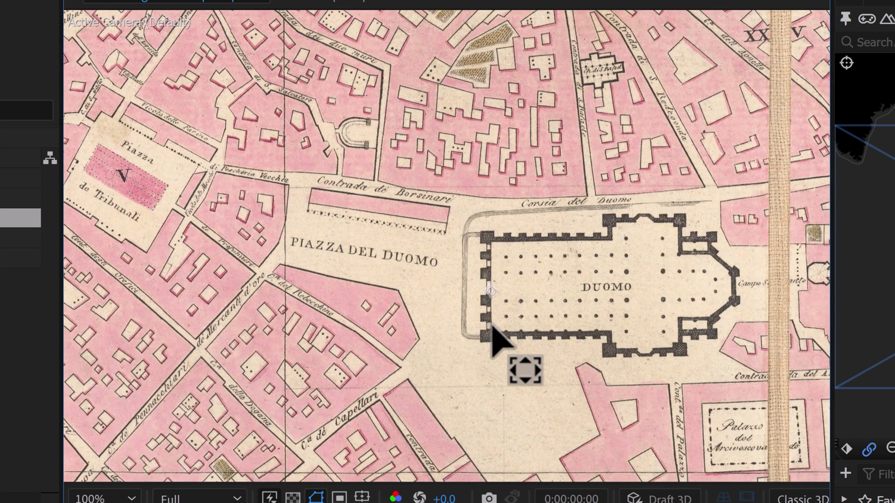
pyautogui.press(',')
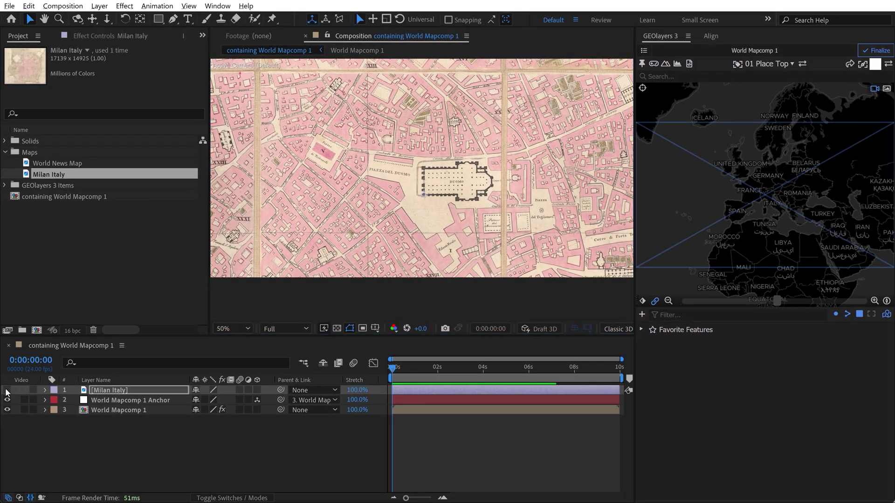
# Hide the Milan Italy layer and search GEOlayers 3 for "milan", adding the Milan result to World Mapcomp 1.
pyautogui.click(6, 389)
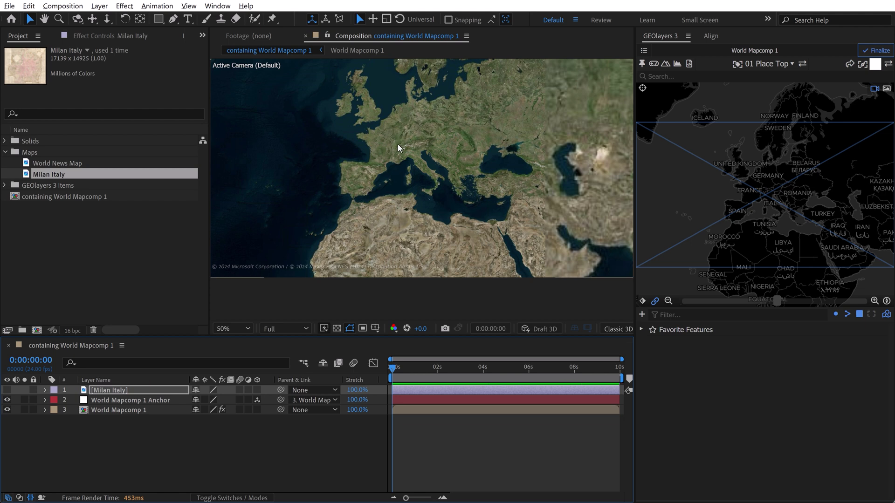
pyautogui.click(661, 78)
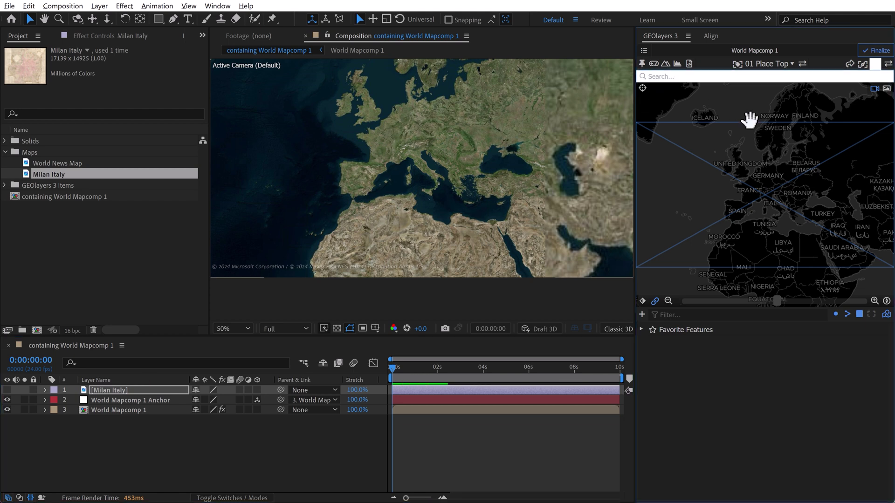
pyautogui.write('milan')
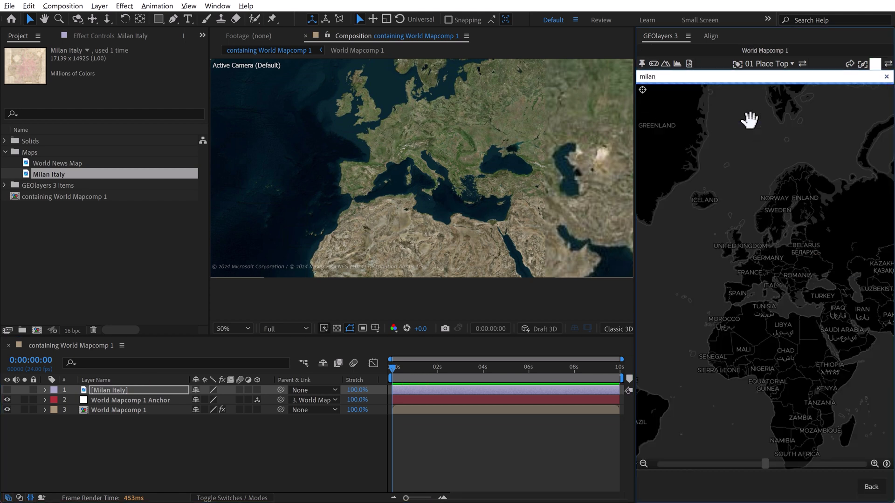
pyautogui.press('Return')
pyautogui.click(715, 149)
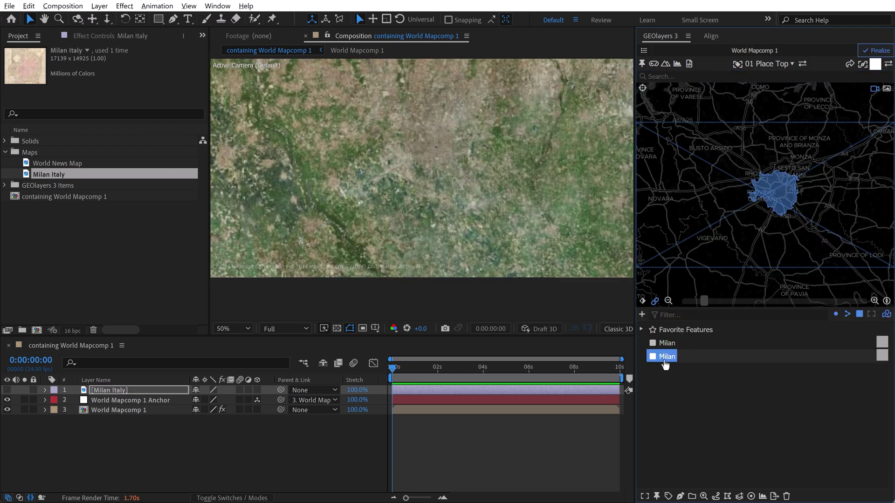
# Frame the GEOlayers map closely on the Duomo in central Milan and finalize World Mapcomp 1.
pyautogui.doubleClick(665, 359)
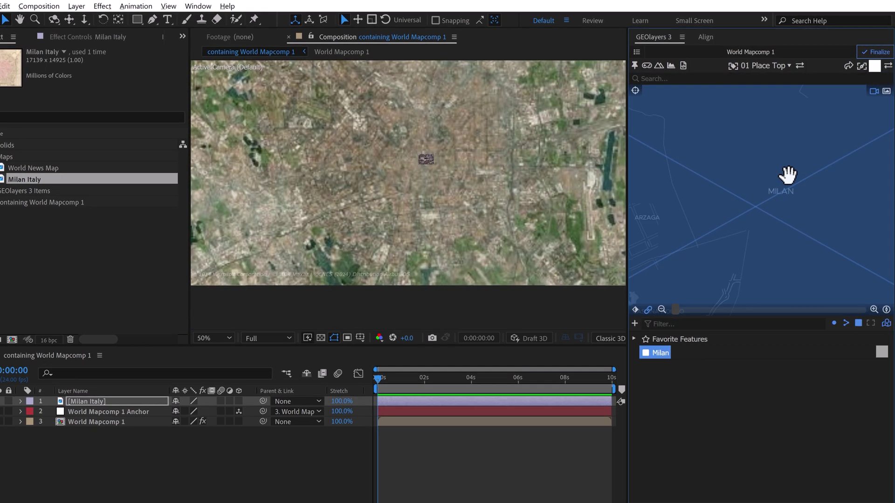
pyautogui.scroll(3, 790, 170)
pyautogui.scroll(3, 745, 233)
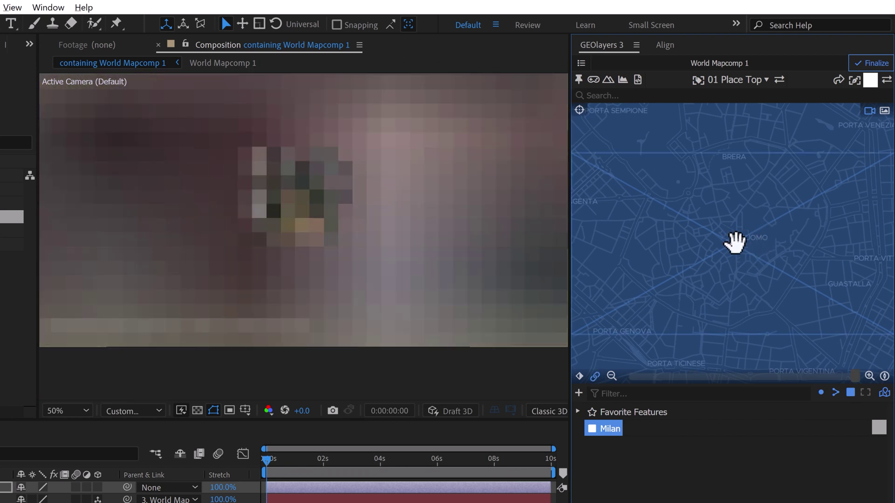
pyautogui.scroll(3, 751, 235)
pyautogui.scroll(4, 752, 240)
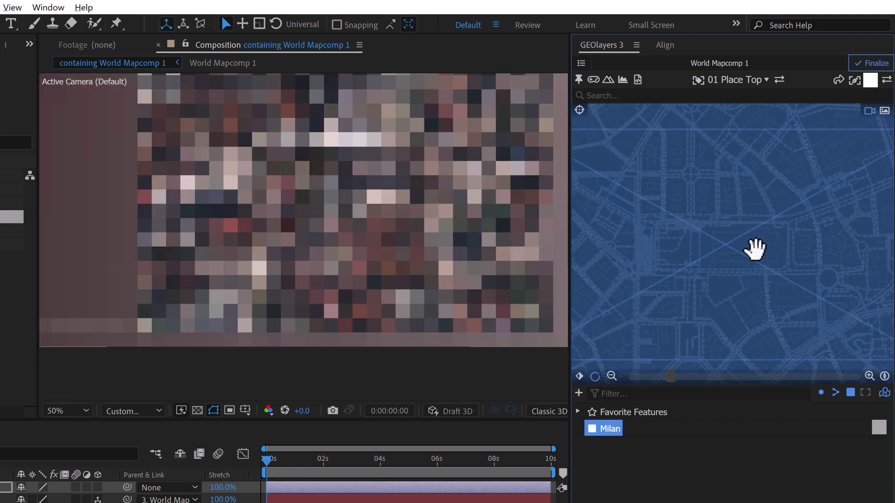
pyautogui.click(869, 65)
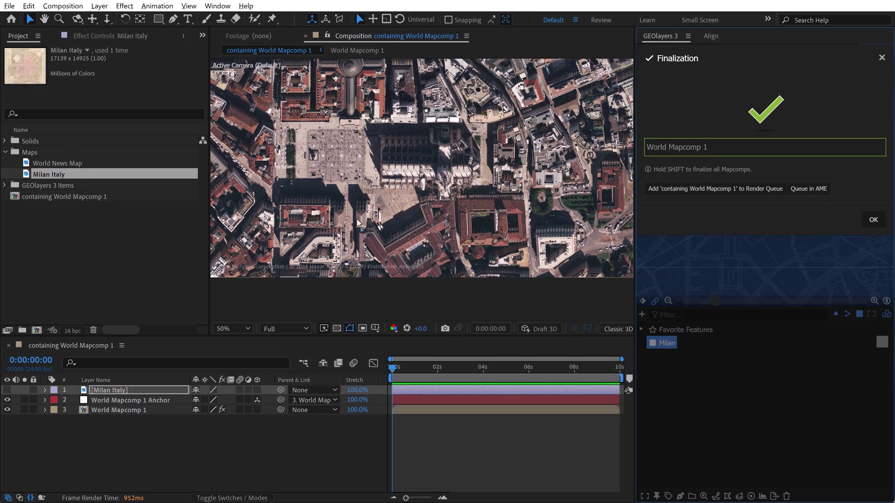
# Make the Milan Italy layer visible again and lower its opacity to about 7%.
pyautogui.click(7, 390)
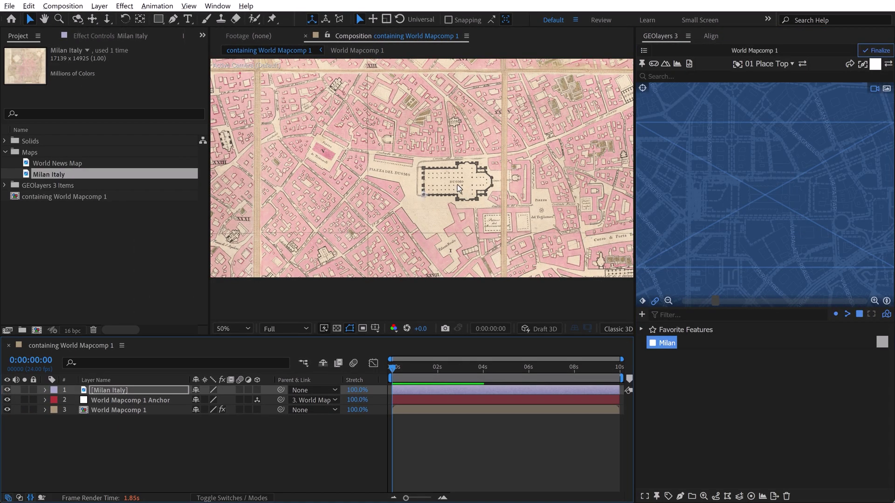
pyautogui.scroll(2, 457, 184)
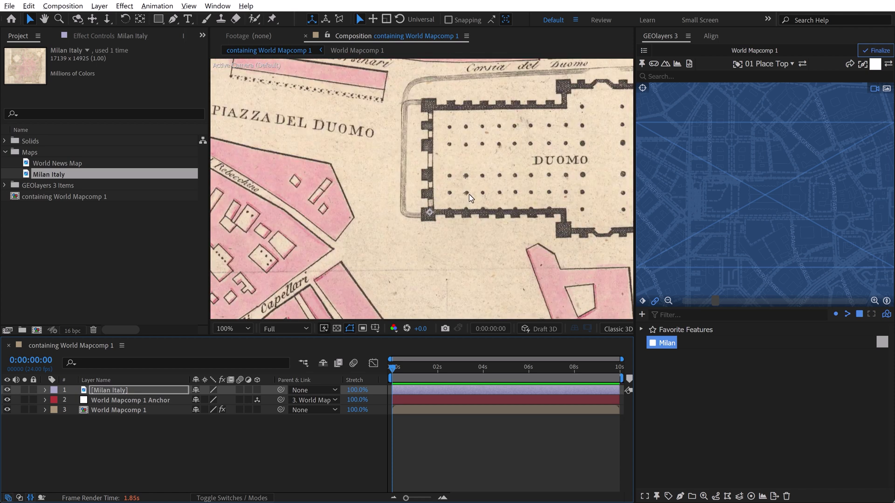
pyautogui.scroll(-1, 466, 194)
pyautogui.moveTo(466, 195); pyautogui.dragTo(431, 216)
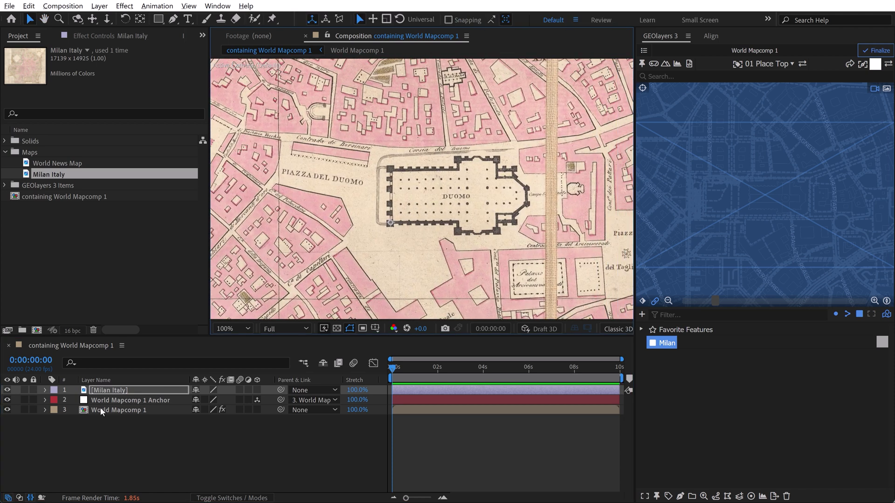
pyautogui.press('t')
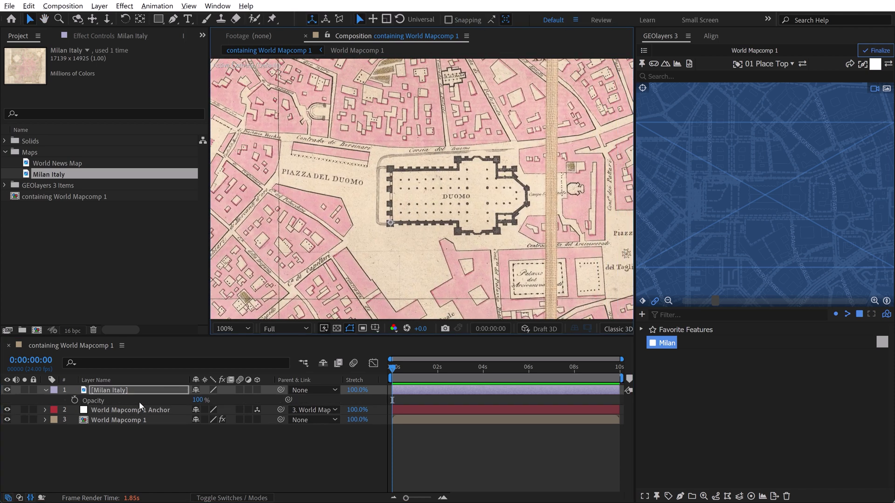
pyautogui.moveTo(198, 401); pyautogui.dragTo(132, 401)
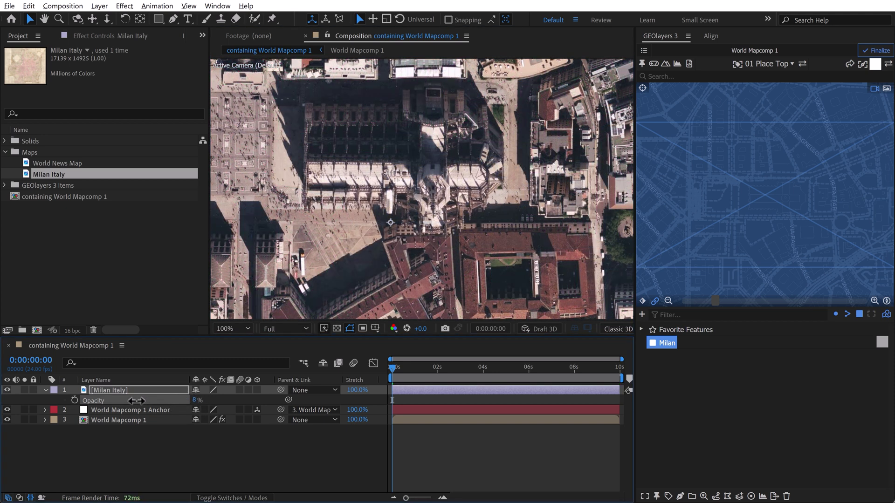
# Move the Milan Italy layer so its anchored Duomo corner meets the satellite cathedral's lower-left corner, and set its opacity to 52%.
pyautogui.moveTo(401, 220); pyautogui.dragTo(392, 220)
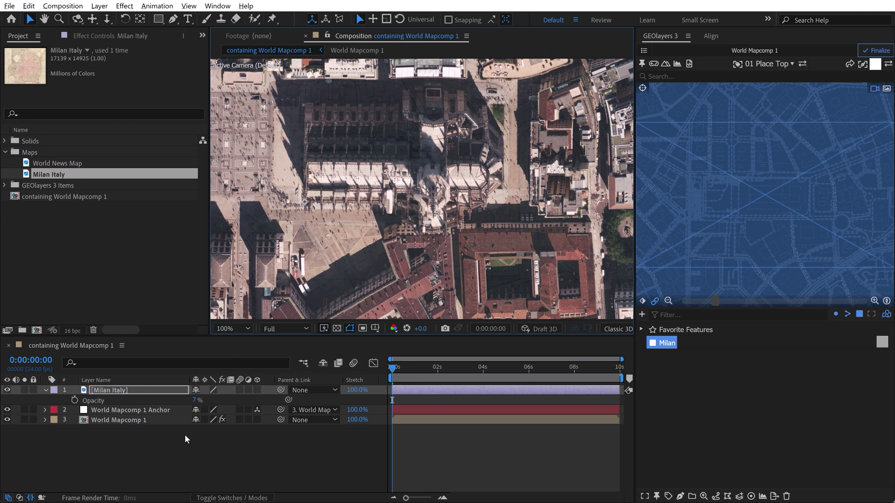
pyautogui.moveTo(194, 399); pyautogui.dragTo(212, 393)
pyautogui.click(119, 390)
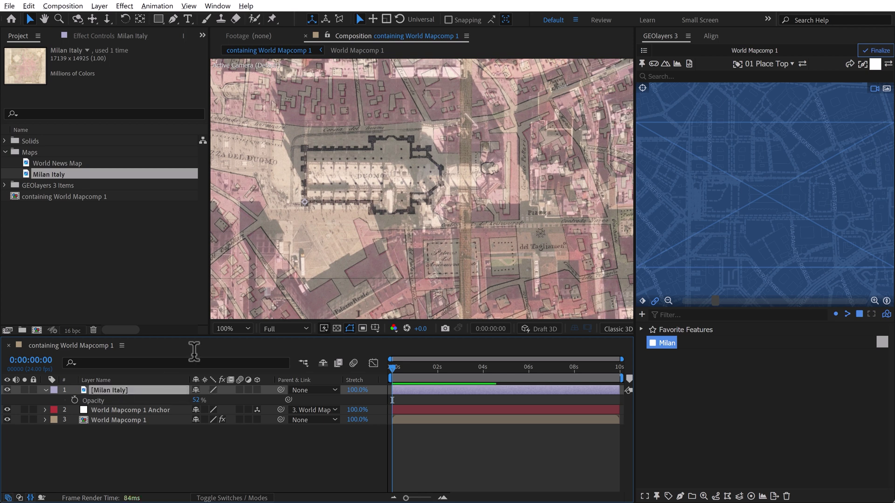
# Scale the Milan Italy layer to 157.1% so its drawn Duomo matches the satellite cathedral, and set its opacity to 66%.
pyautogui.hotkey('shift', 's')
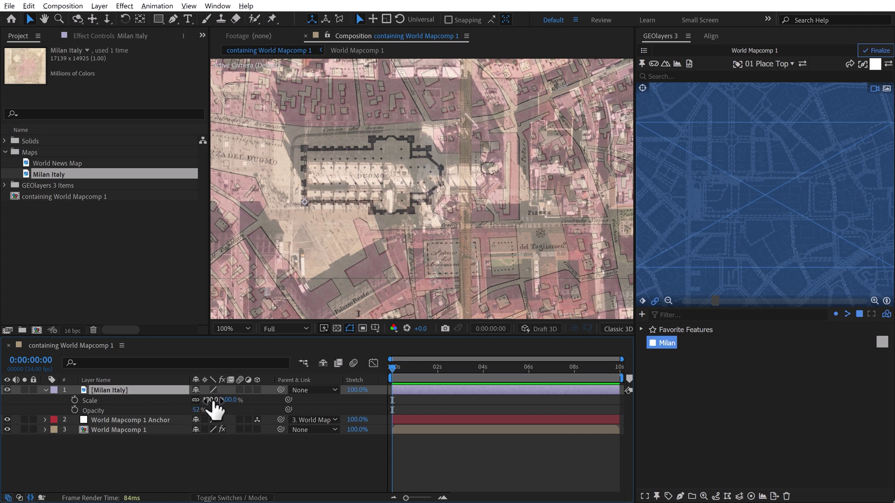
pyautogui.moveTo(211, 400); pyautogui.dragTo(339, 367)
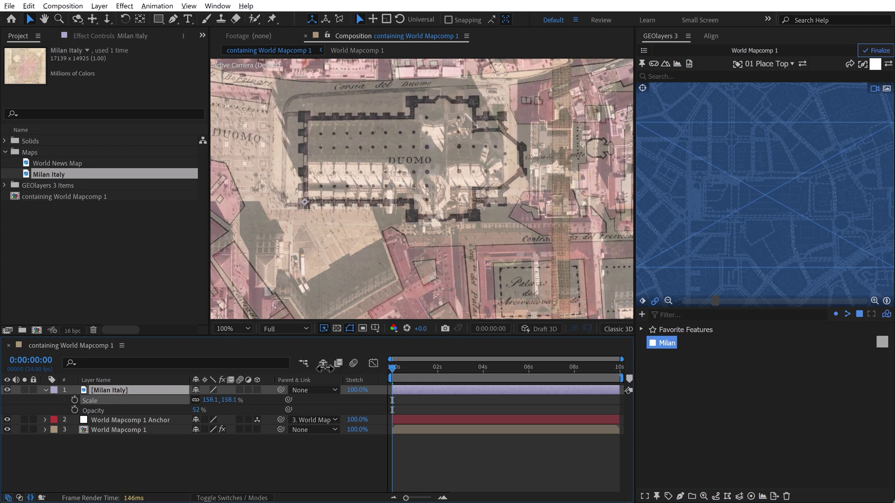
pyautogui.moveTo(323, 369); pyautogui.dragTo(296, 370)
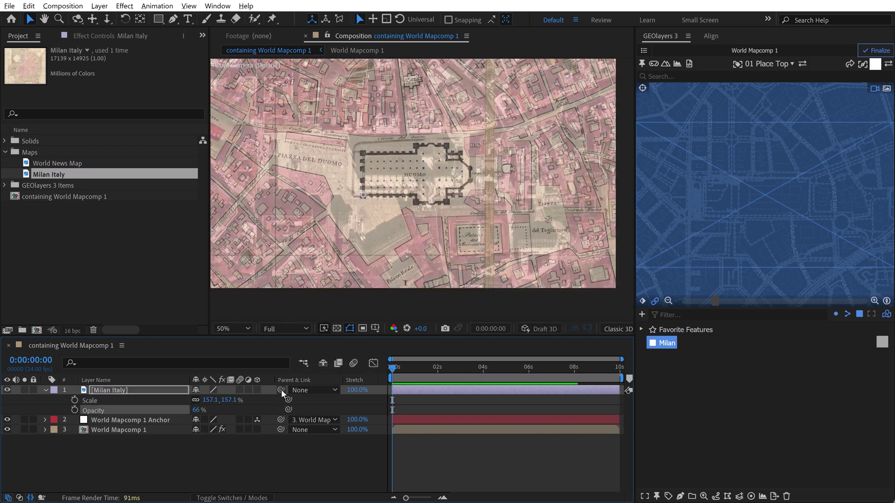
# Parent the Milan Italy layer to World Mapcomp 1 Anchor and make it a 3D layer.
pyautogui.moveTo(280, 390); pyautogui.dragTo(118, 422)
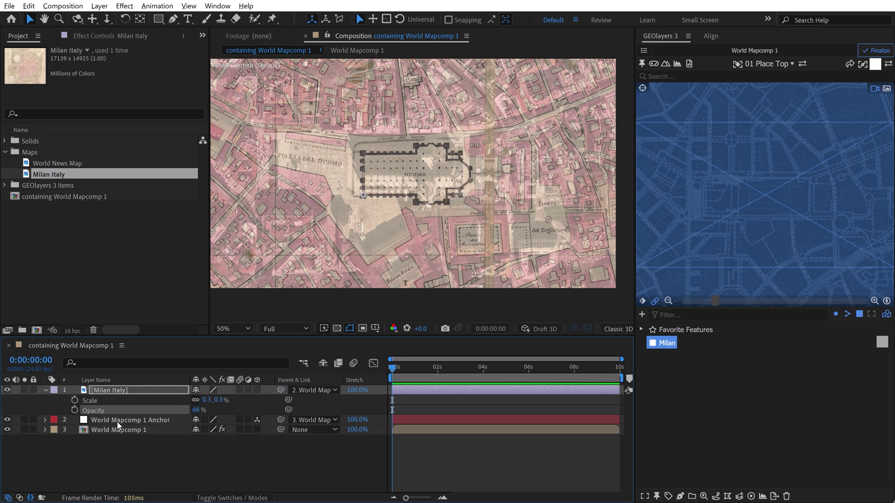
pyautogui.click(257, 390)
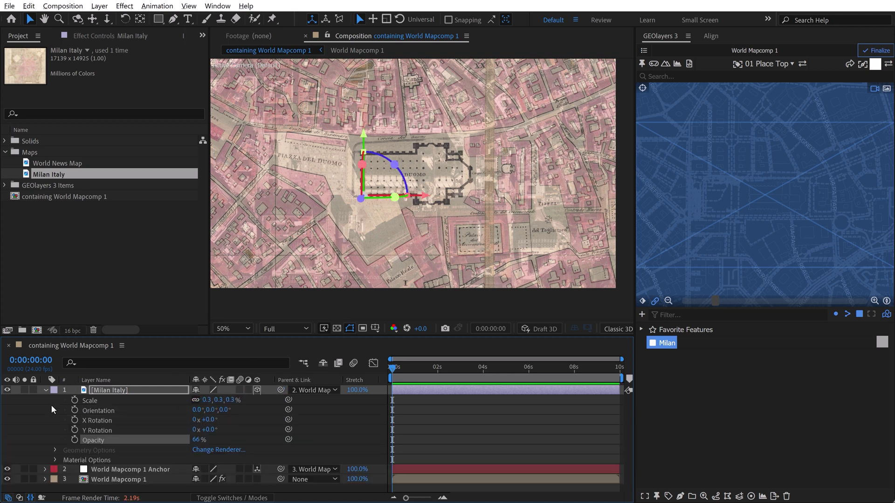
pyautogui.press('u')
pyautogui.click(107, 390)
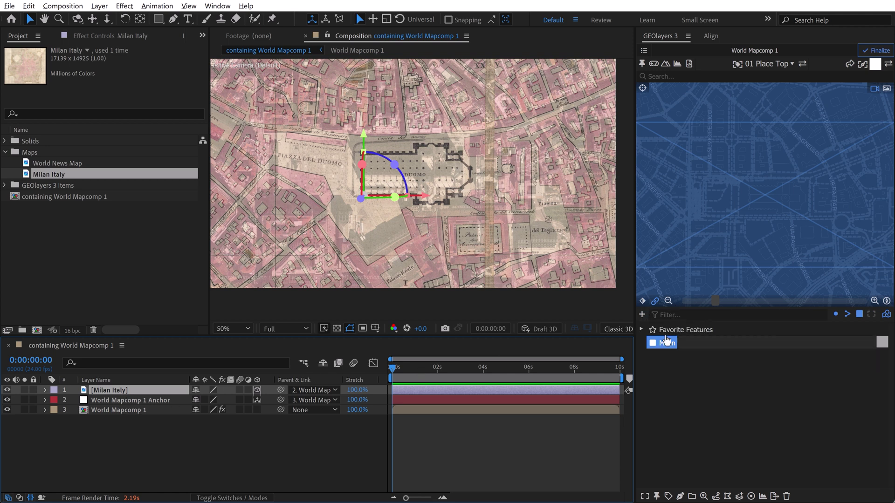
# Create a GEOlayers feature from the Milan Italy layer, frame the map on that feature and finalize World Mapcomp 1.
pyautogui.click(642, 319)
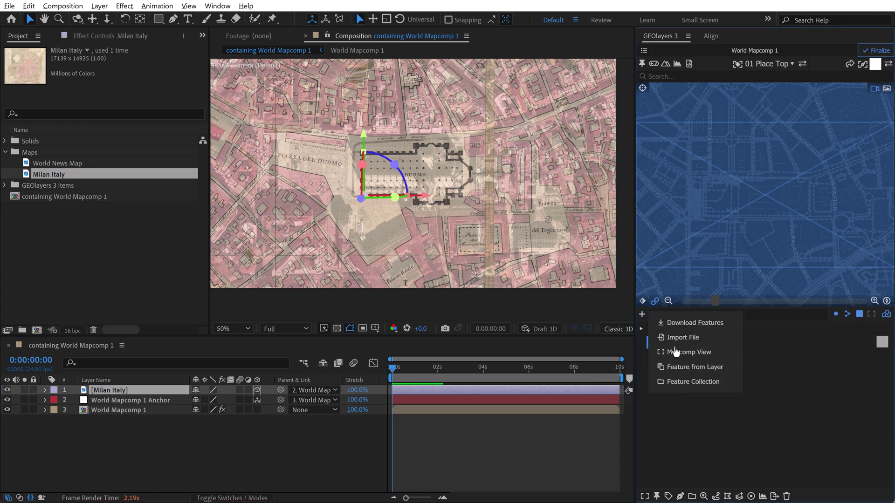
pyautogui.click(691, 371)
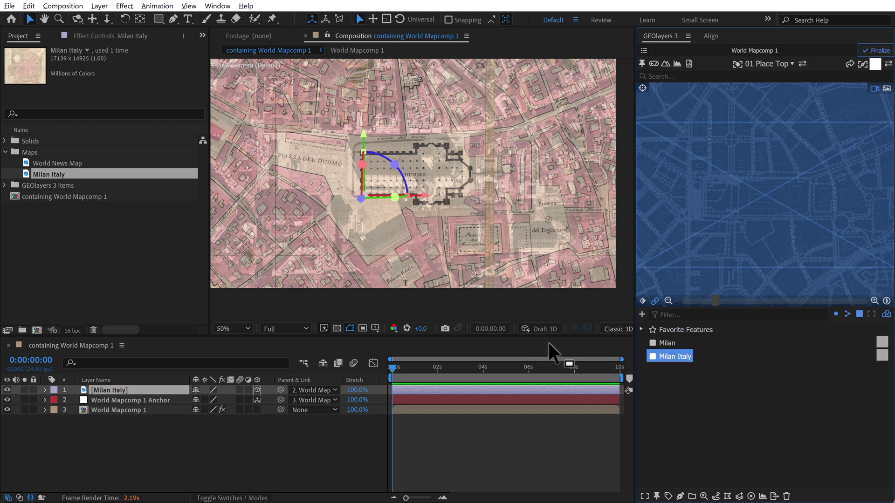
pyautogui.click(668, 361)
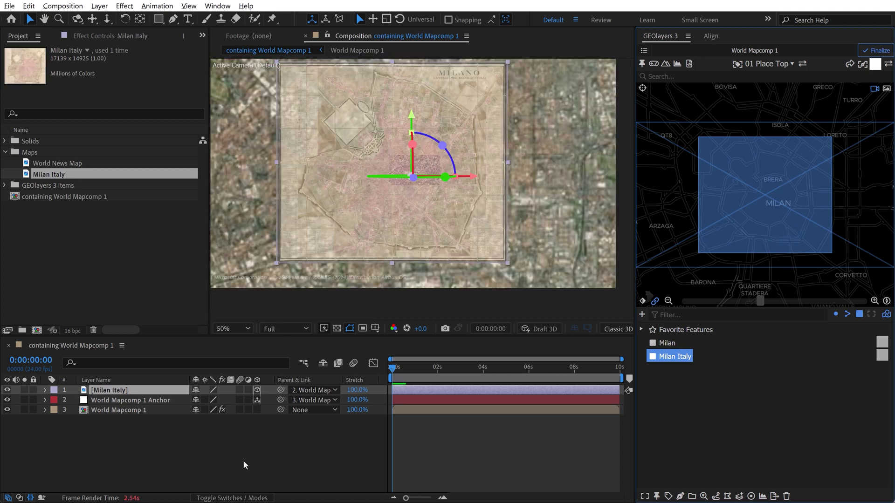
pyautogui.click(876, 51)
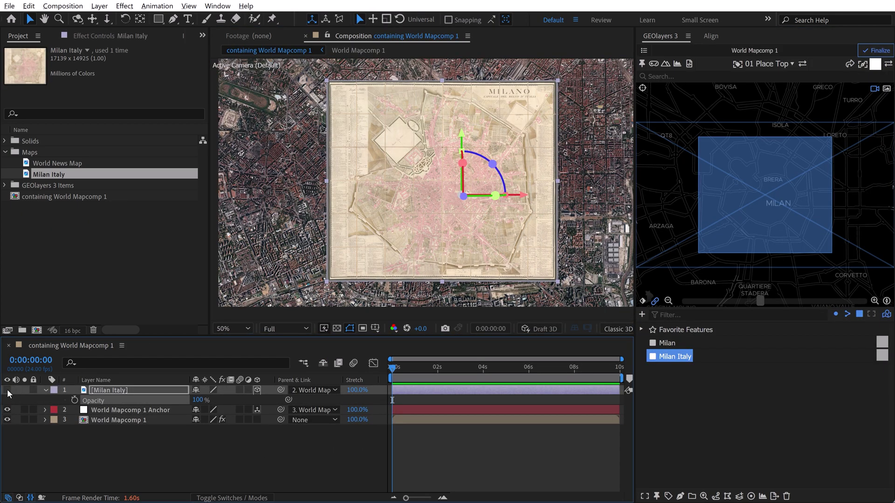
# Compare the Milan Italy layer with the satellite imagery by toggling its visibility, checking the oval arena and park northwest of the Duomo.
pyautogui.click(7, 390)
pyautogui.click(7, 389)
pyautogui.press('.')
pyautogui.press('h')
pyautogui.moveTo(438, 91); pyautogui.dragTo(451, 104)
pyautogui.press('v')
pyautogui.click(7, 390)
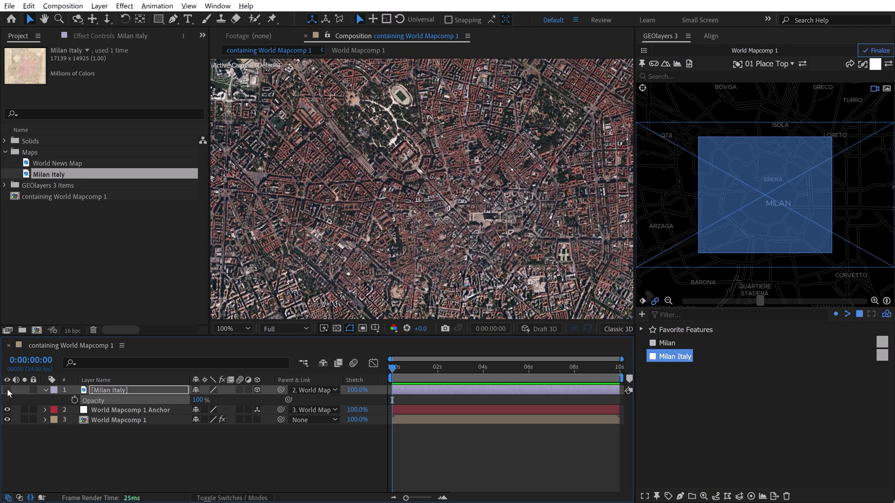
pyautogui.click(7, 390)
pyautogui.press('space')
pyautogui.moveTo(487, 155); pyautogui.dragTo(501, 216)
pyautogui.scroll(4, 420, 140)
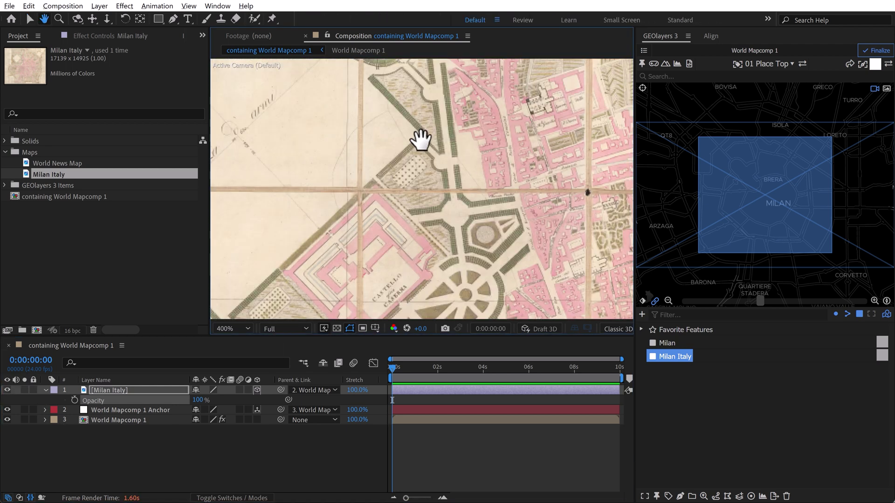
pyautogui.scroll(-2, 409, 157)
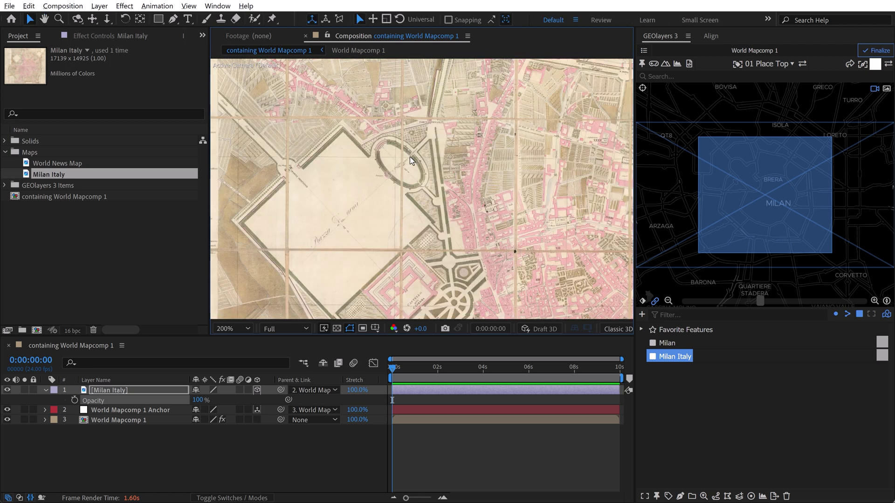
# Lower the Milan Italy layer's opacity to 43% and turn it into an unparented 2D layer.
pyautogui.moveTo(200, 400); pyautogui.dragTo(188, 400)
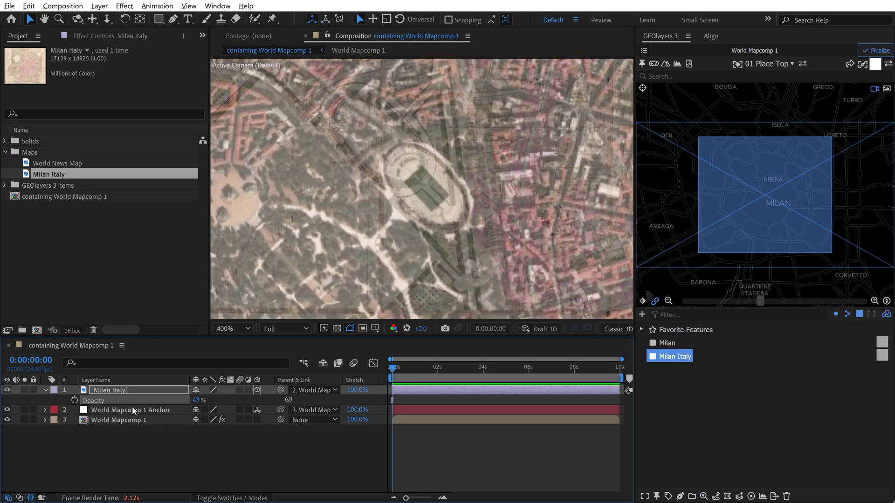
pyautogui.hotkey('shift', 's')
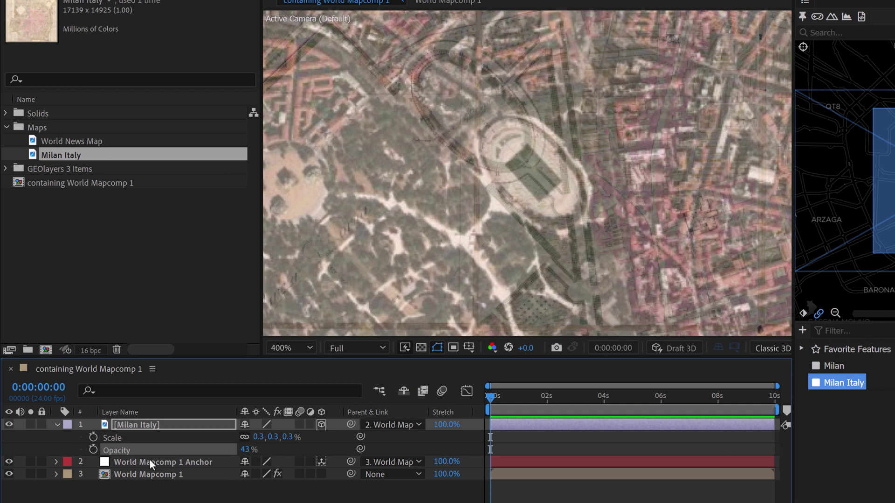
pyautogui.click(321, 424)
pyautogui.click(372, 424)
pyautogui.click(407, 443)
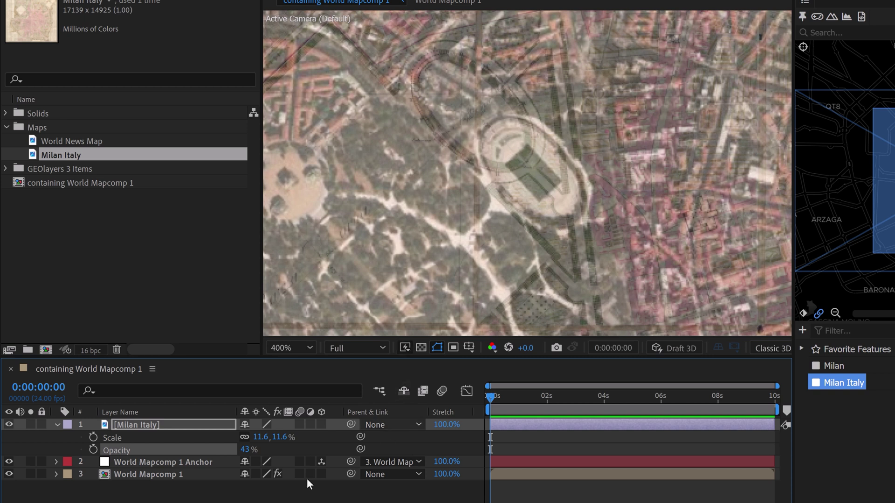
# Scale the Milan Italy layer to 10.6% and rotate it 0.6° so its drawn arena matches the satellite arena.
pyautogui.moveTo(259, 437); pyautogui.dragTo(254, 437)
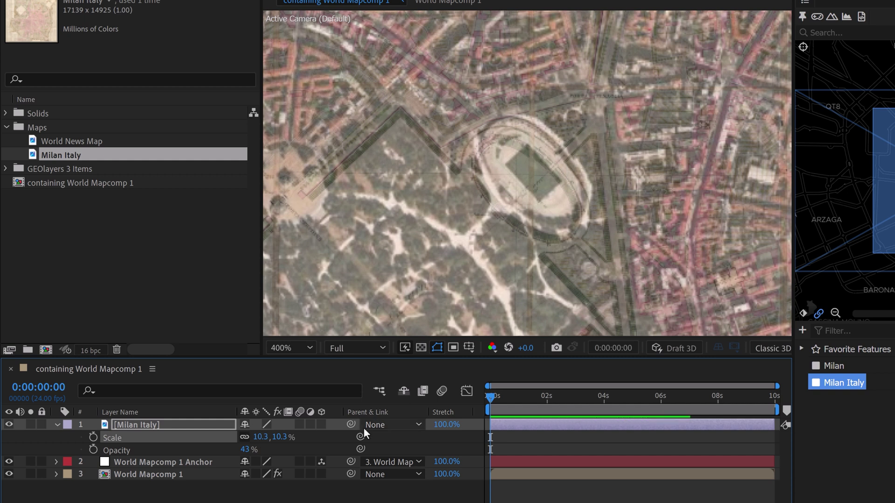
pyautogui.hotkey('shift', 'r')
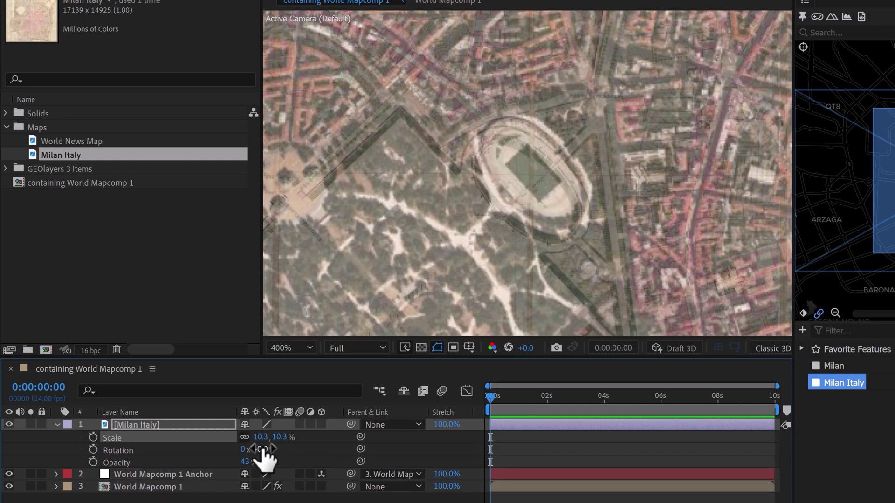
pyautogui.moveTo(261, 449)
pyautogui.mouseDown()
pyautogui.moveTo(279, 449)
pyautogui.moveTo(263, 449)
pyautogui.moveTo(273, 449)
pyautogui.moveTo(262, 433)
pyautogui.mouseUp()
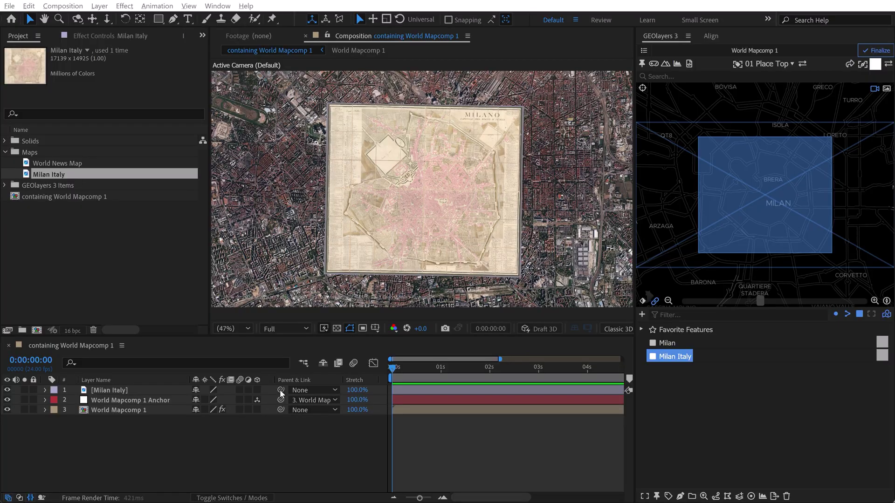
# Attach the realigned Milan Italy layer to World Mapcomp 1 Anchor again and switch it back to 3D.
pyautogui.moveTo(280, 389); pyautogui.dragTo(142, 399)
pyautogui.click(256, 390)
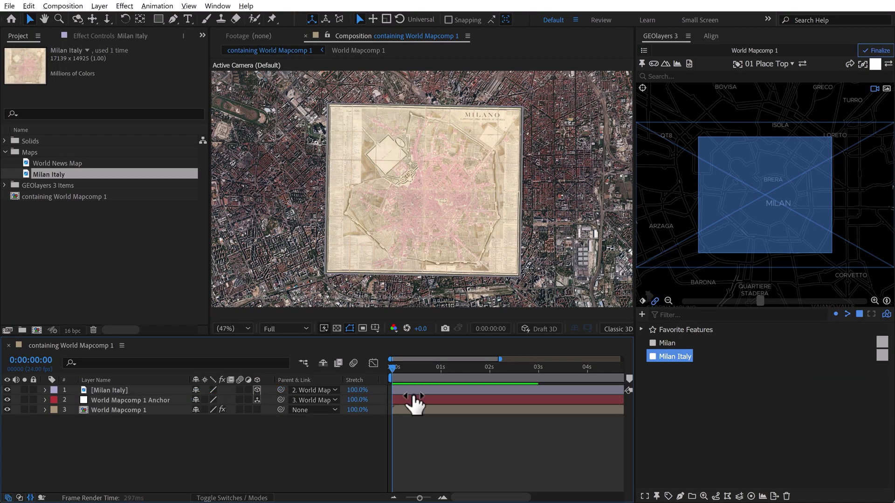
# Examine the overlay close up in central Milan through the GEOlayers map, returning the Milan Italy layer's opacity to 100%.
pyautogui.scroll(6, 749, 204)
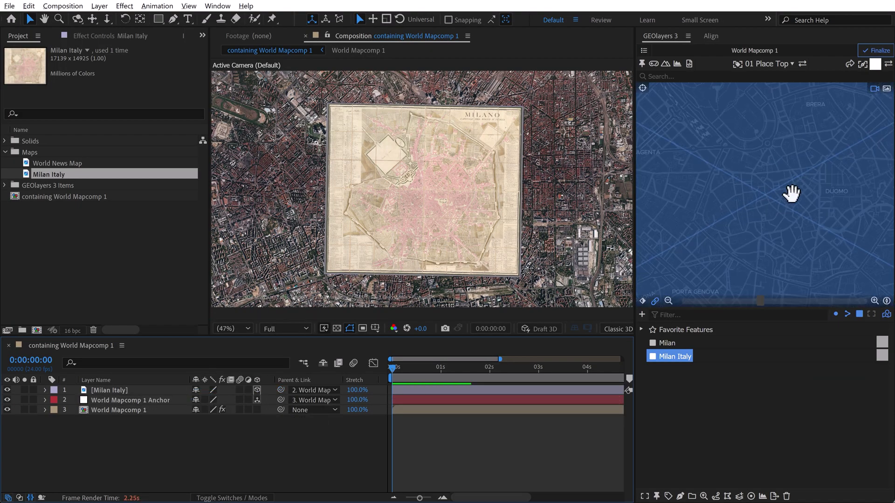
pyautogui.scroll(-5, 788, 212)
pyautogui.moveTo(789, 212); pyautogui.dragTo(754, 206)
pyautogui.scroll(3, 755, 205)
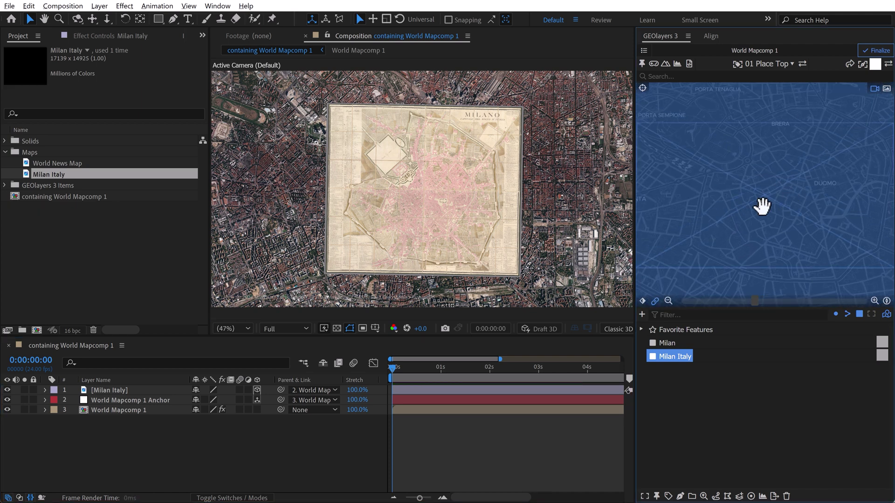
pyautogui.scroll(4, 788, 188)
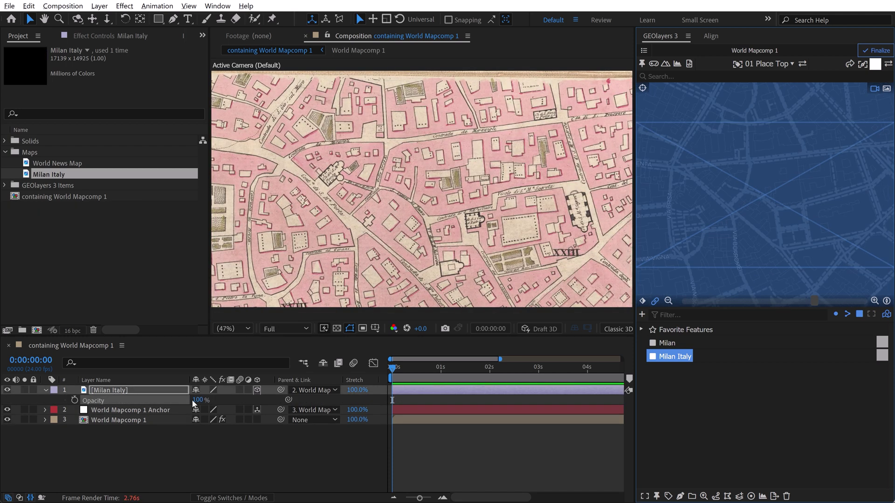
pyautogui.moveTo(193, 401); pyautogui.dragTo(245, 393)
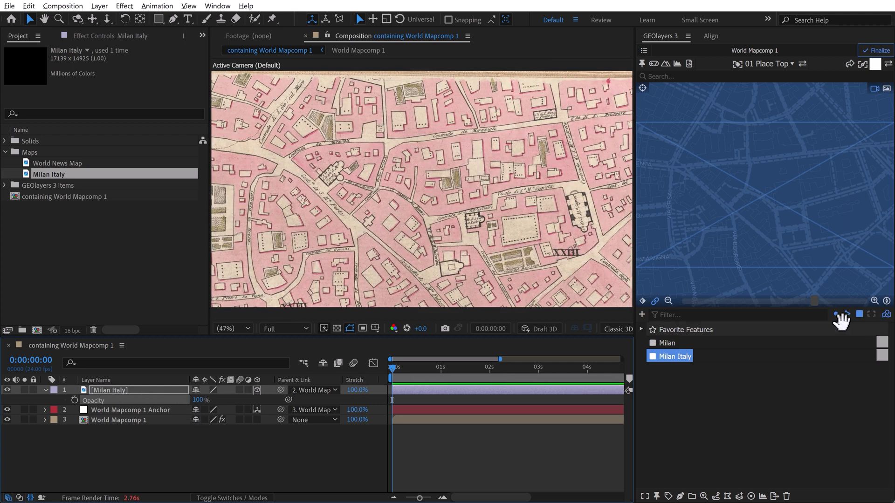
# Return the GEOlayers map to the Milan Italy feature and compare the old map with the satellite imagery by toggling its visibility.
pyautogui.click(668, 300)
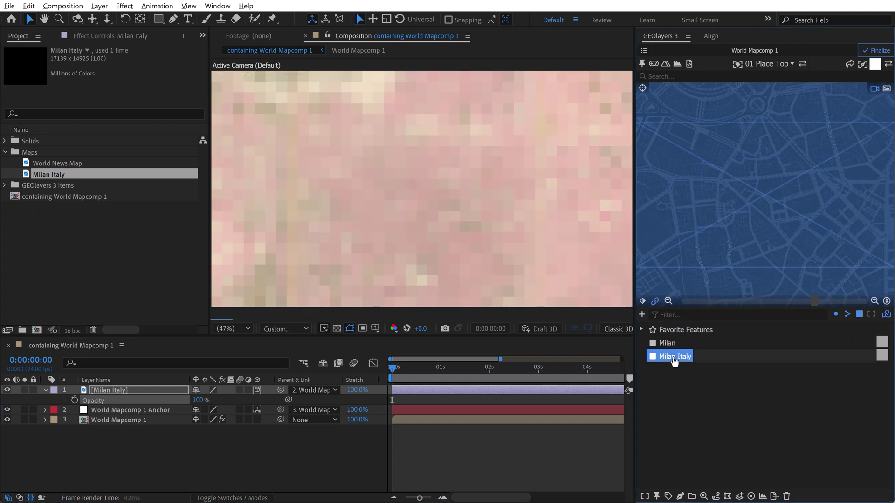
pyautogui.doubleClick(672, 358)
pyautogui.click(91, 446)
pyautogui.click(46, 390)
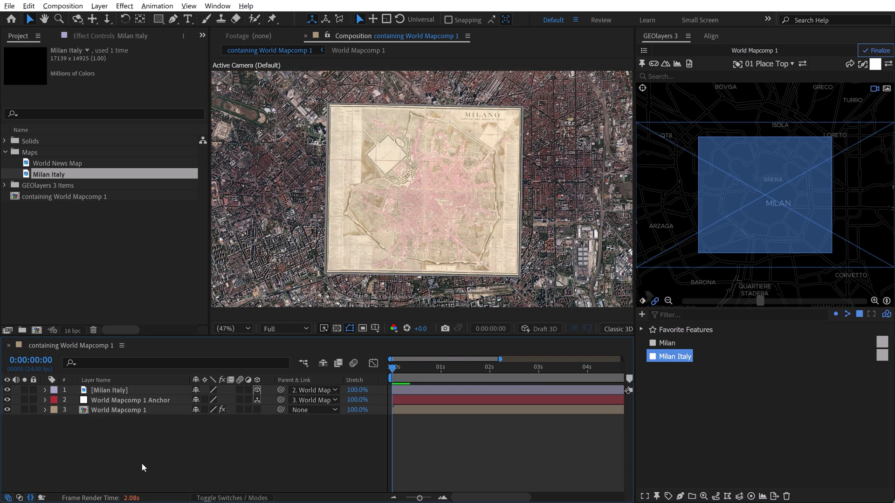
pyautogui.click(8, 390)
pyautogui.click(8, 391)
pyautogui.click(7, 390)
pyautogui.click(7, 390)
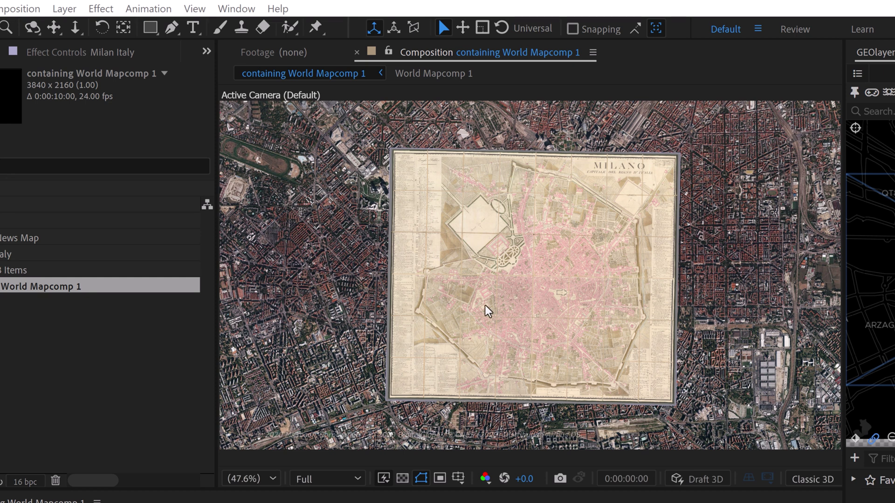
# Place a Puppet Position pin on the Duomo in the Milan Italy layer.
pyautogui.scroll(4, 502, 305)
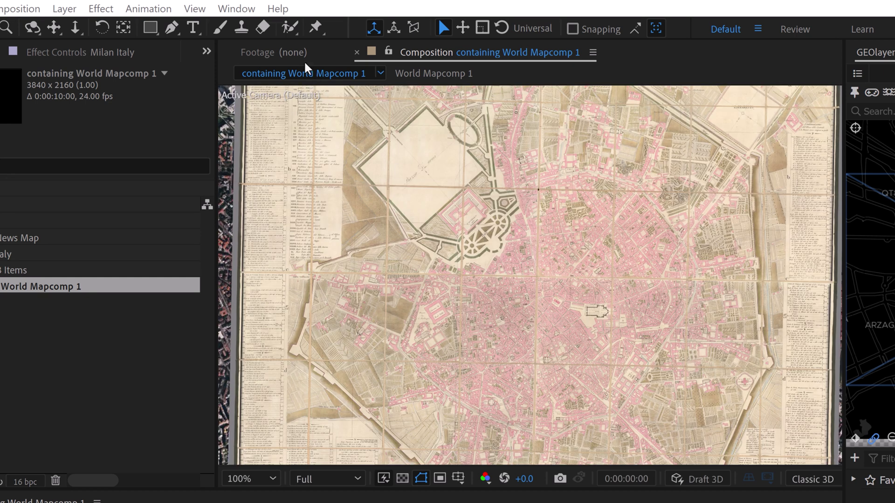
pyautogui.click(315, 27)
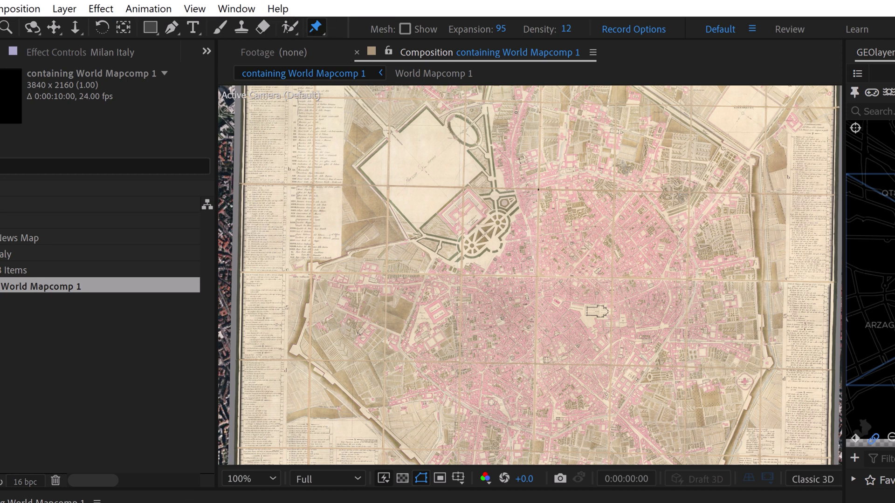
pyautogui.click(51, 502)
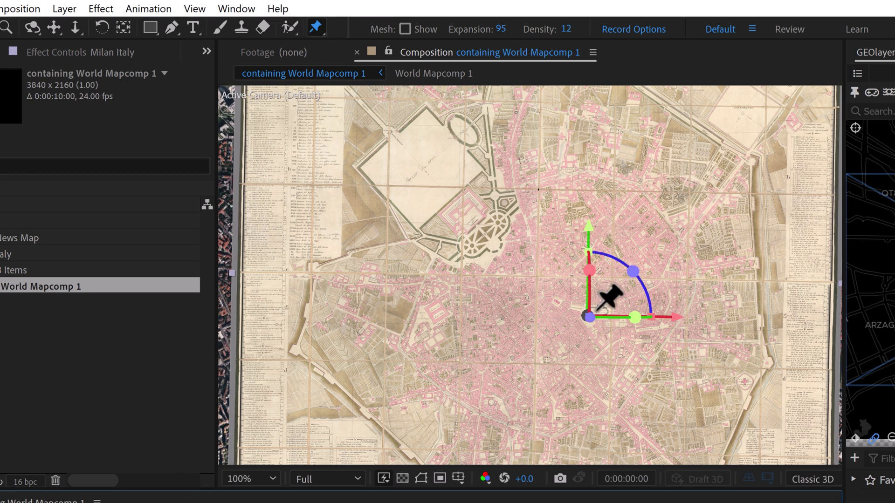
pyautogui.press('.')
pyautogui.moveTo(673, 340); pyautogui.dragTo(495, 284)
pyautogui.scroll(2, 588, 281)
pyautogui.click(542, 257)
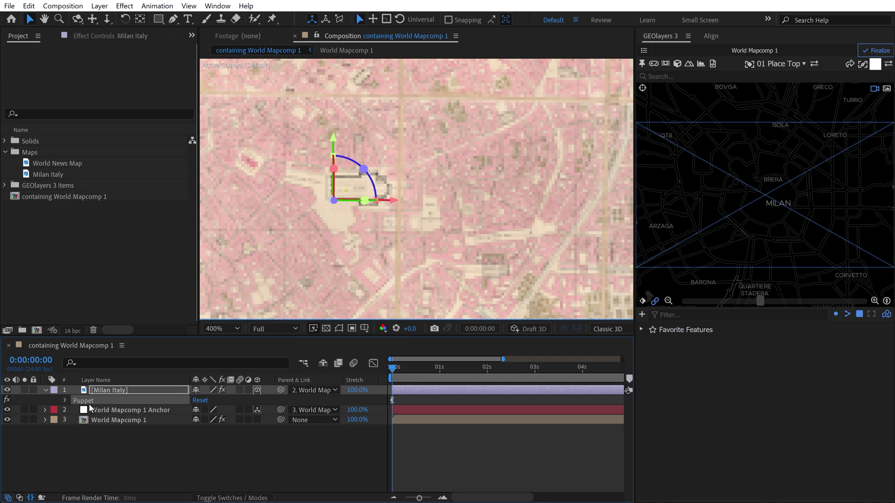
# Lower the preview resolution to Quarter and place three Puppet Position pins on corners of the northern and eastern city walls in the Milan Italy layer.
pyautogui.click(273, 328)
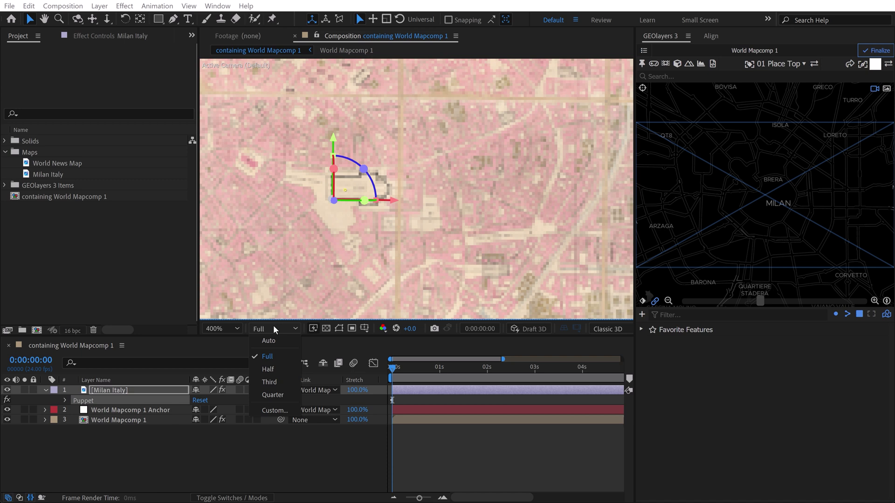
pyautogui.click(272, 394)
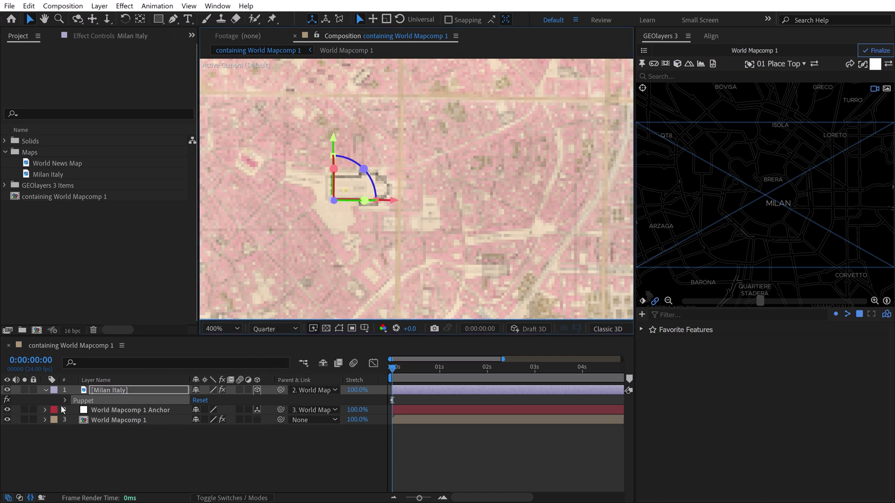
pyautogui.click(270, 20)
pyautogui.press(',')
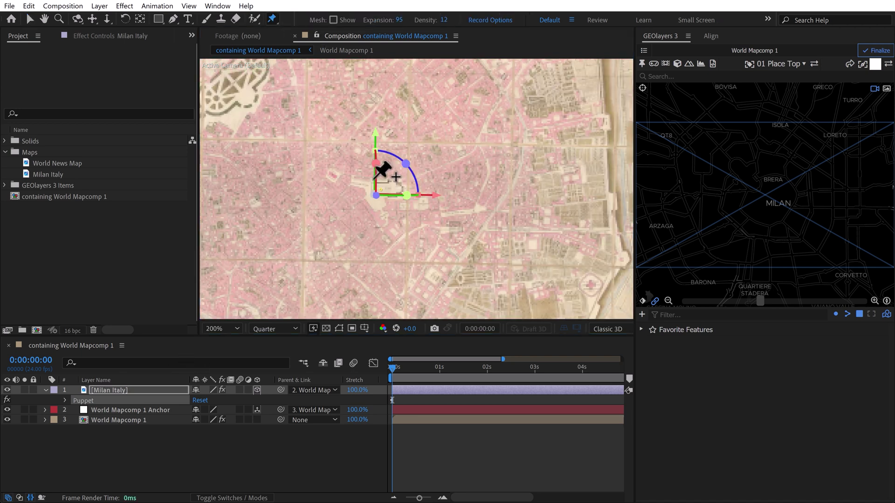
pyautogui.press(',')
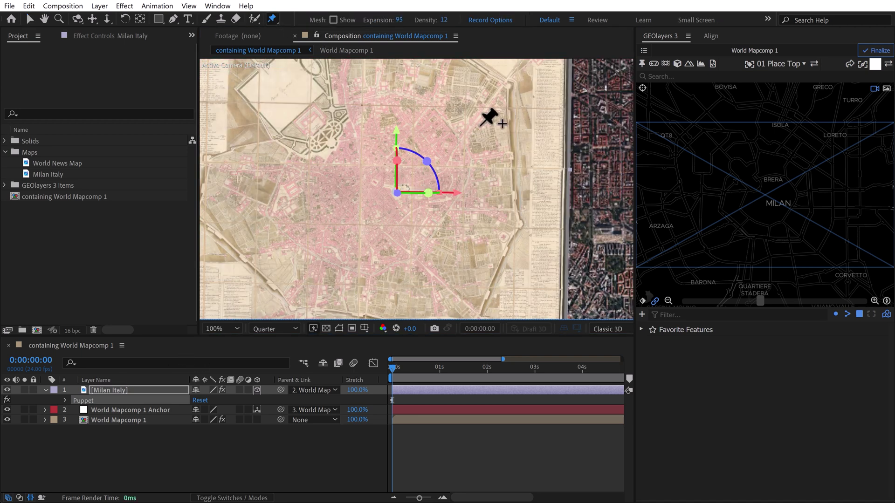
pyautogui.moveTo(476, 124); pyautogui.dragTo(443, 180)
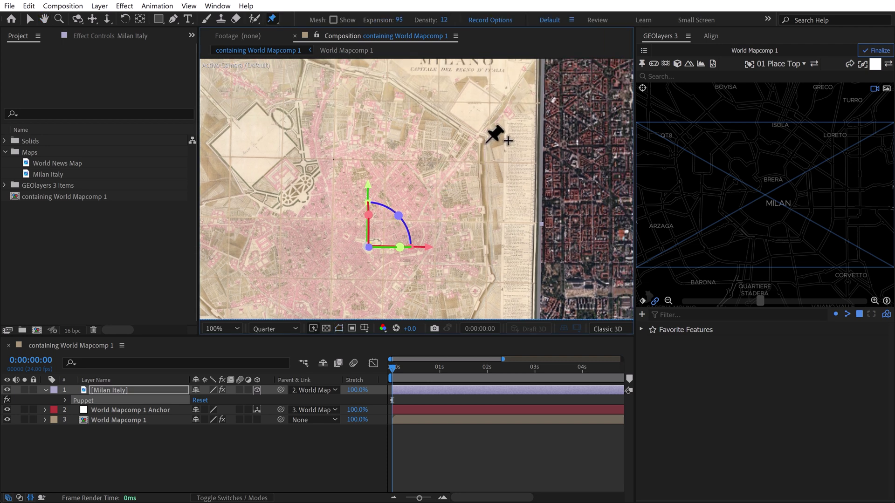
pyautogui.click(491, 278)
pyautogui.click(307, 63)
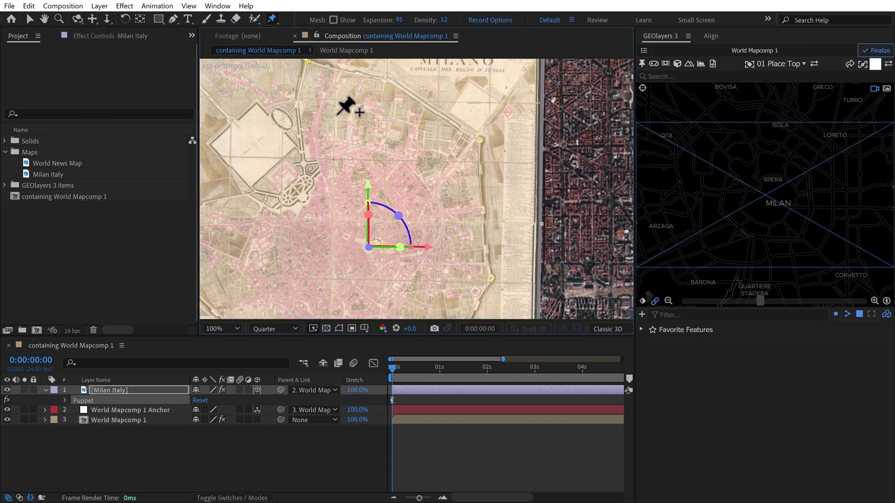
# Warp the Milan Italy map by shifting the Puppet pin at the northern tip of the city walls slightly east.
pyautogui.press('h')
pyautogui.moveTo(369, 149); pyautogui.dragTo(395, 166)
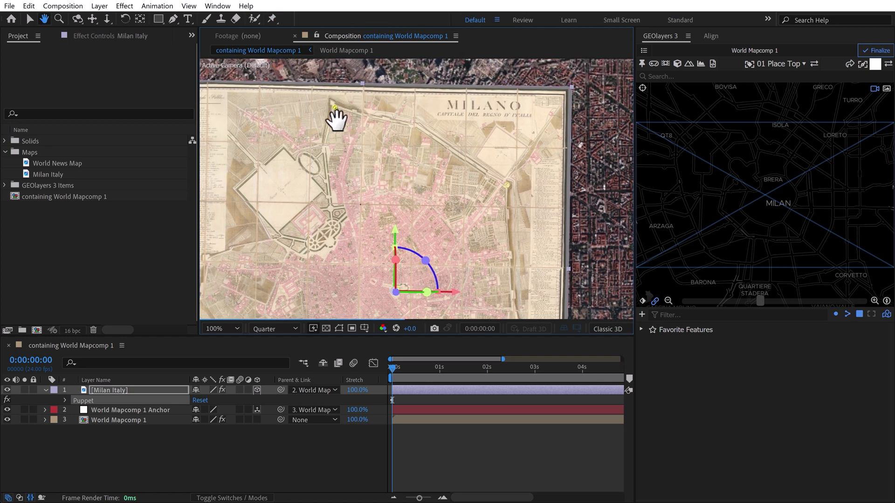
pyautogui.hotkey('ctrl', 'p')
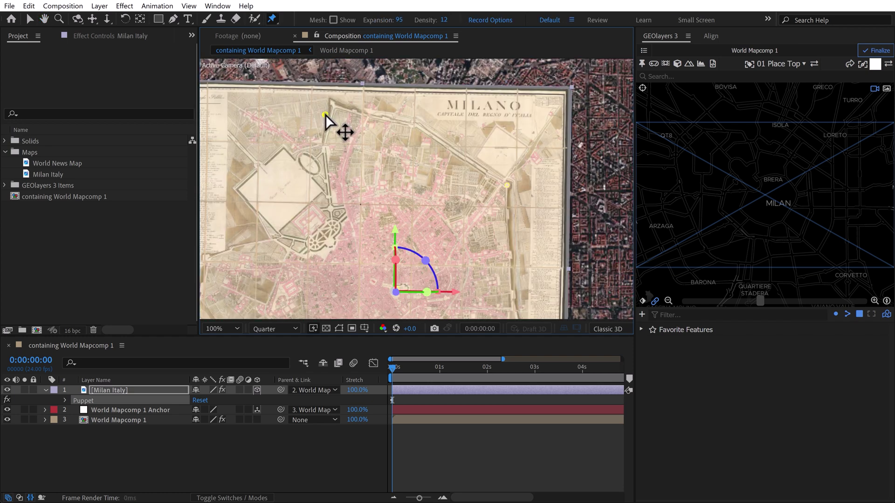
pyautogui.click(325, 115)
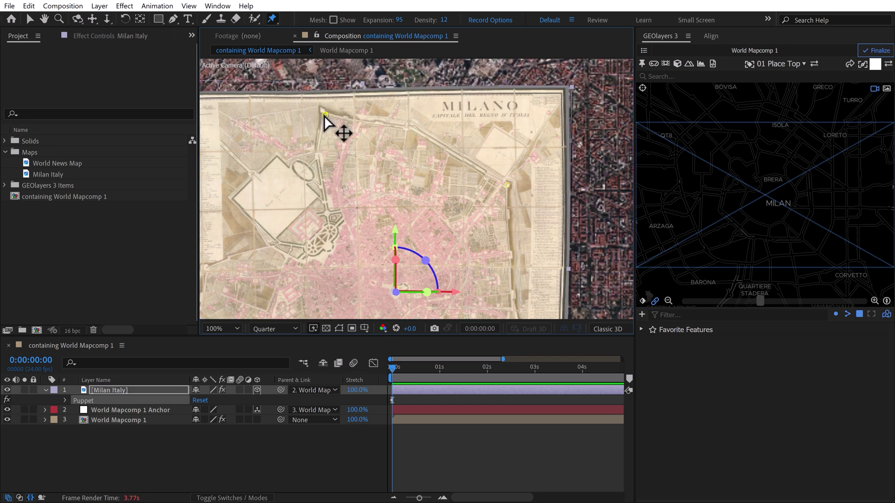
pyautogui.moveTo(315, 119); pyautogui.dragTo(353, 113)
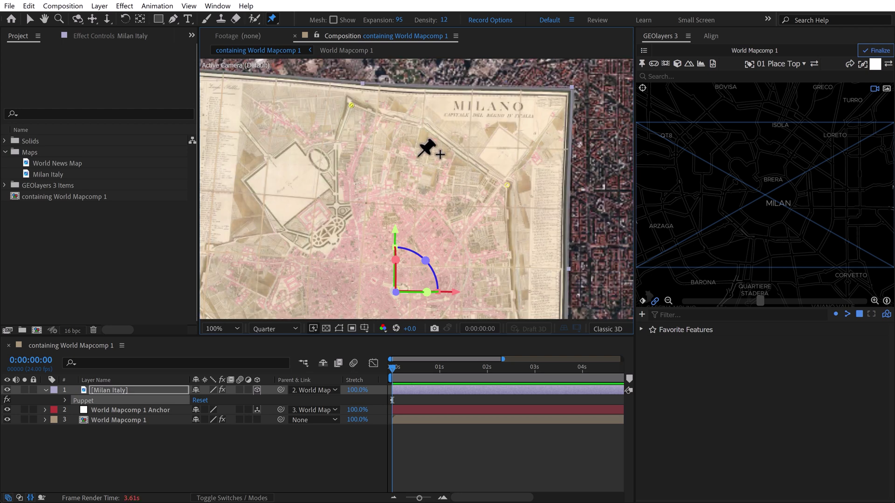
pyautogui.moveTo(351, 106); pyautogui.dragTo(361, 111)
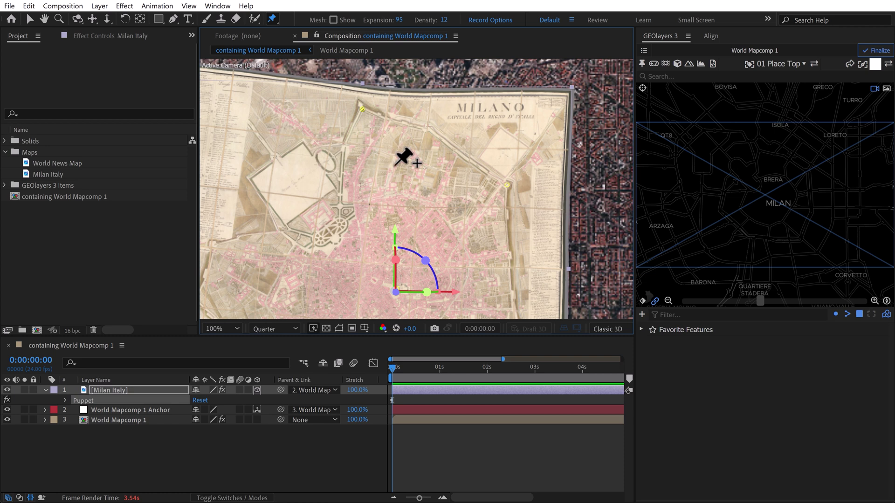
pyautogui.moveTo(366, 105); pyautogui.dragTo(368, 105)
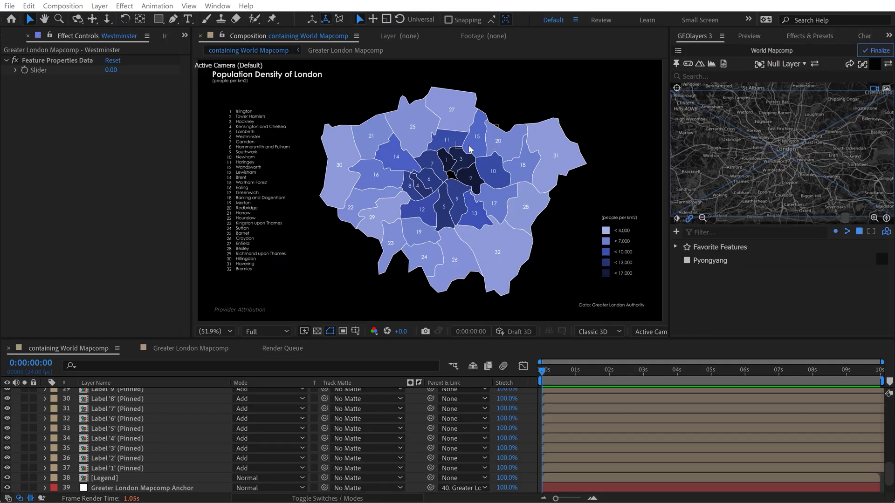
# Select all the features in the Greater London group of the London population density map.
pyautogui.hotkey('ctrl', 'a')
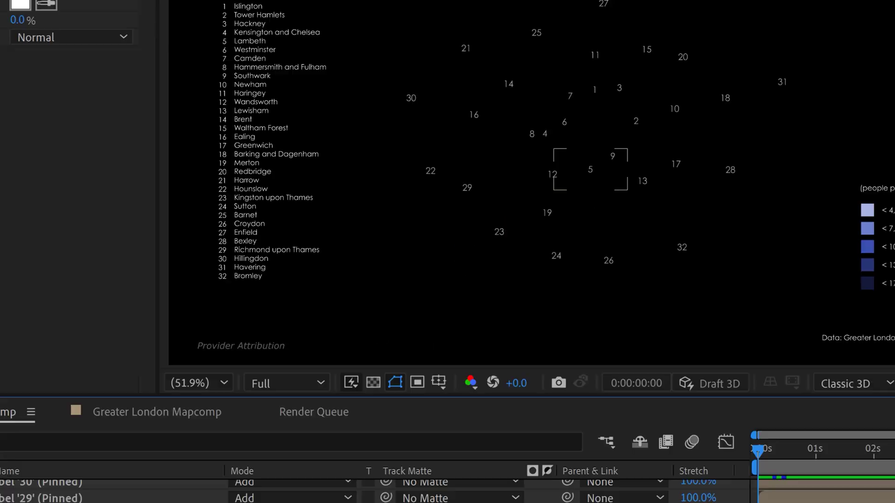